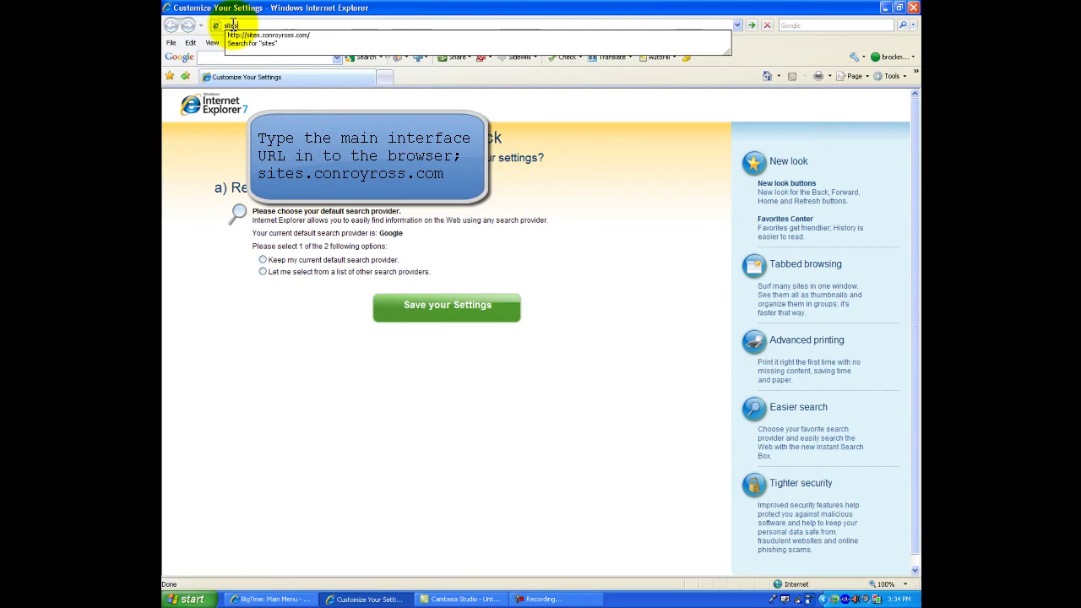
key(BackSpace)
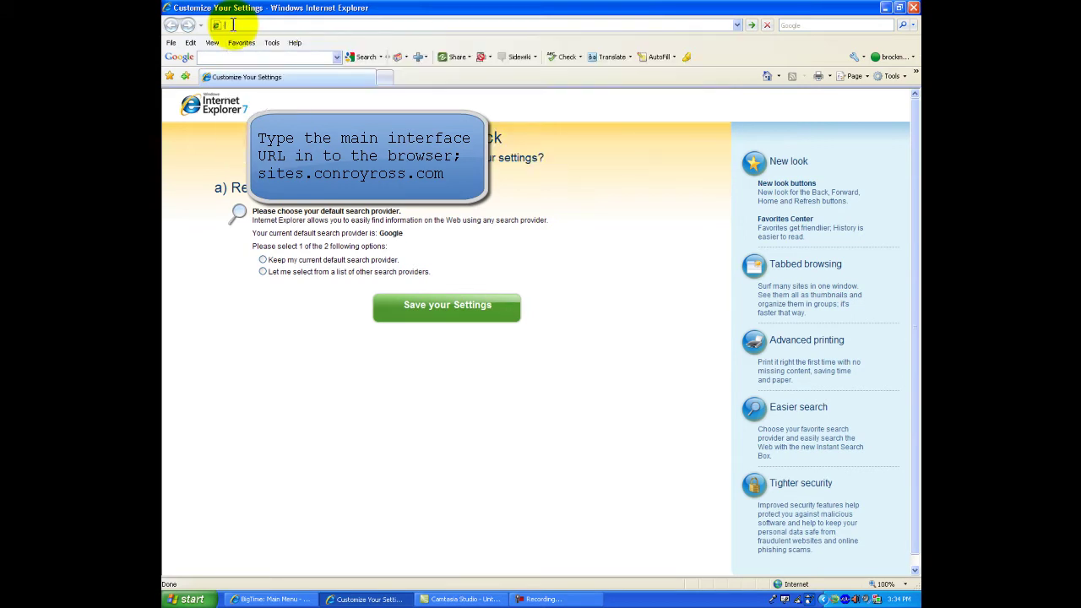
- Enter sites.conroyross.com in the browser's address bar and load the site
text(ma)
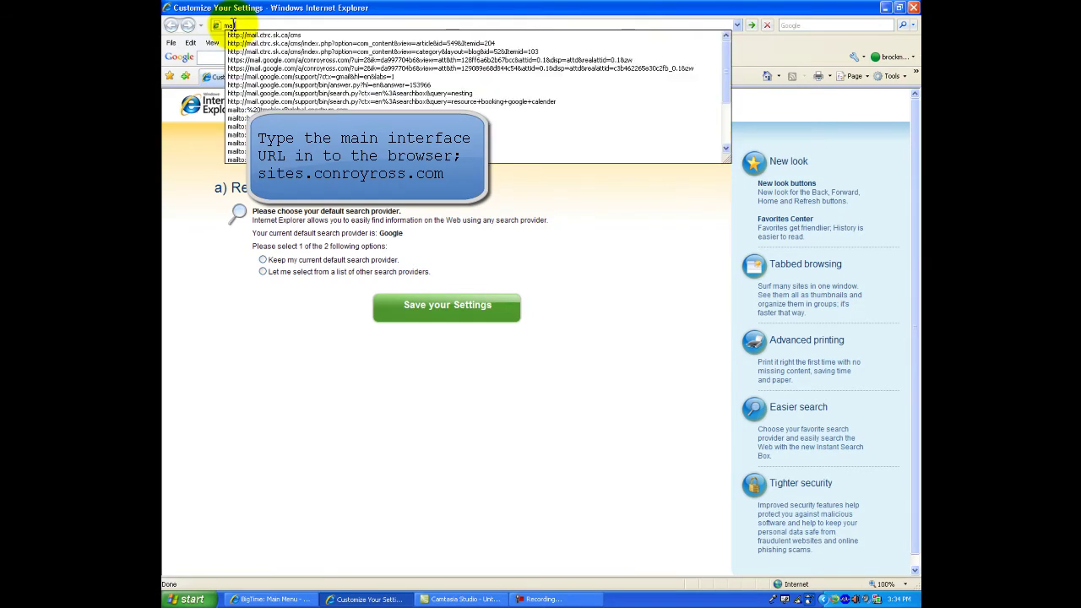
text(il.conr)
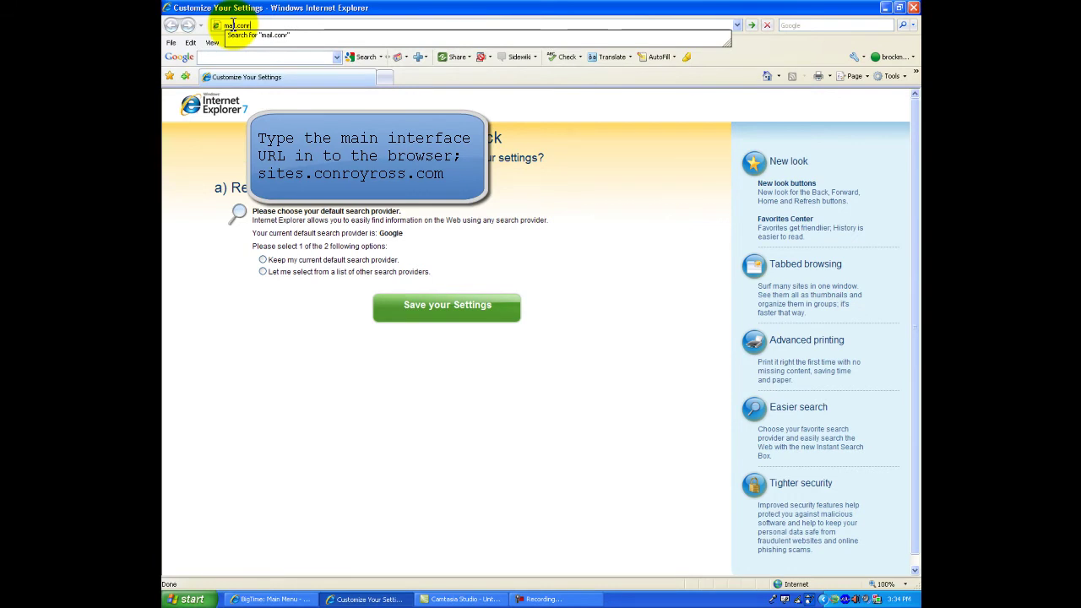
key(BackSpace)
key(BackSpace)
key(BackSpace)
key(BackSpace)
key(BackSpace)
key(BackSpace)
key(BackSpace)
key(BackSpace)
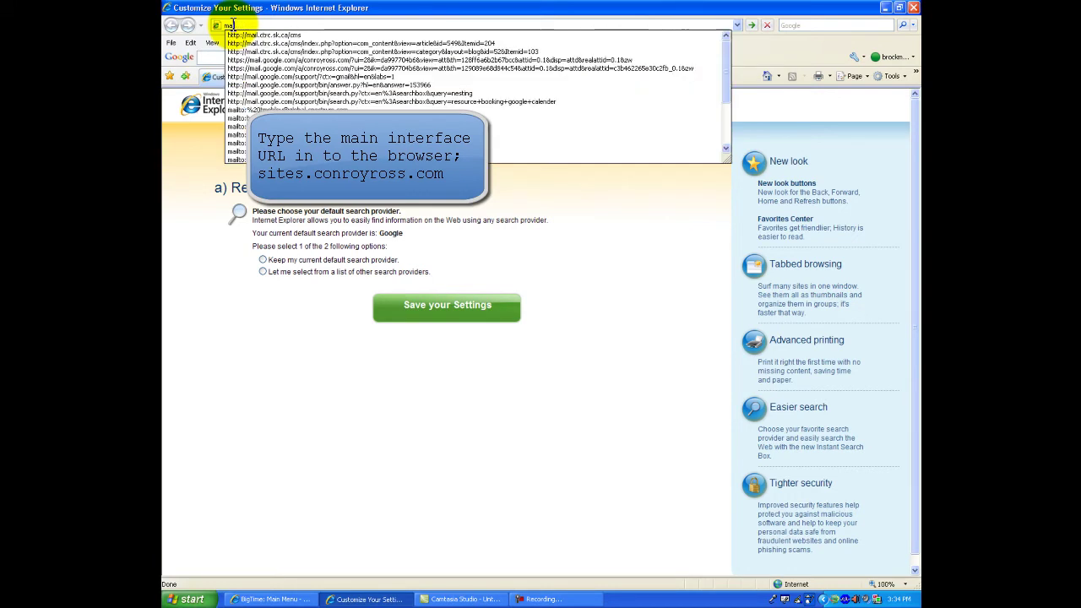
text(ca)
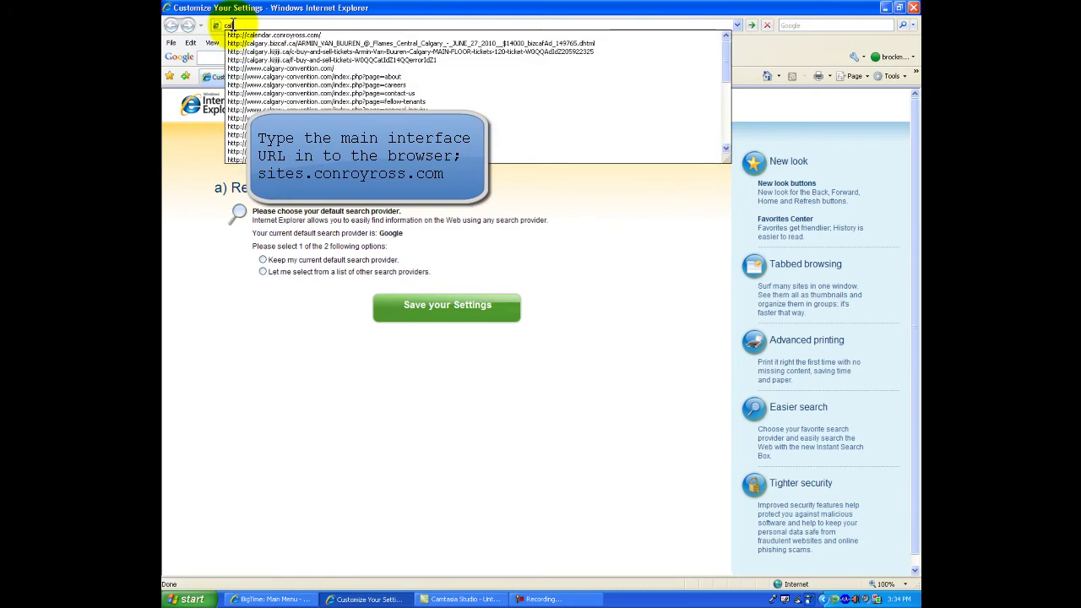
text(lend)
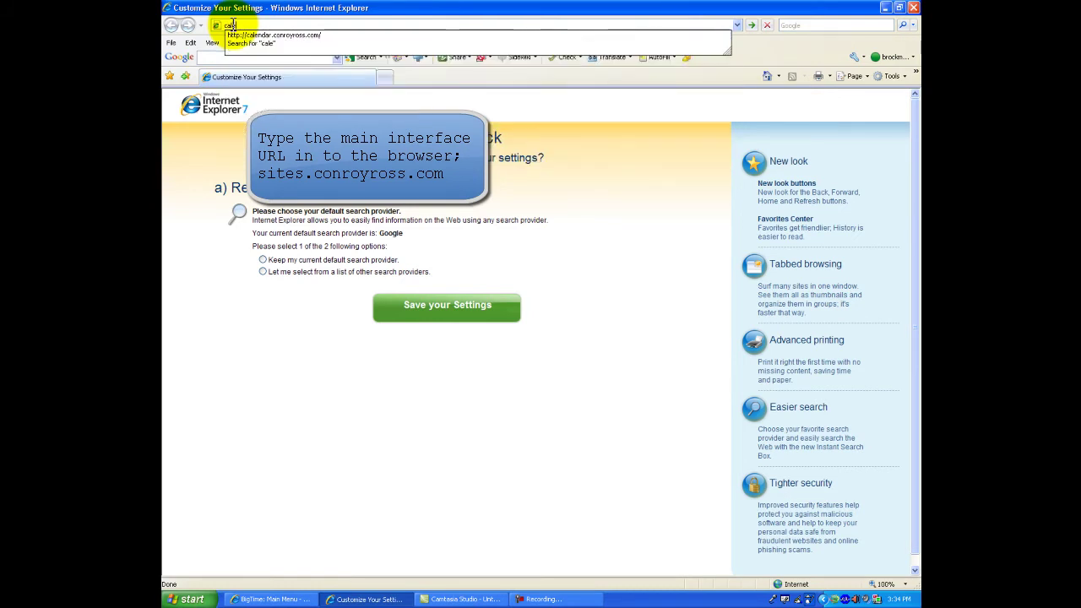
key(BackSpace)
key(BackSpace)
key(BackSpace)
key(BackSpace)
key(BackSpace)
key(BackSpace)
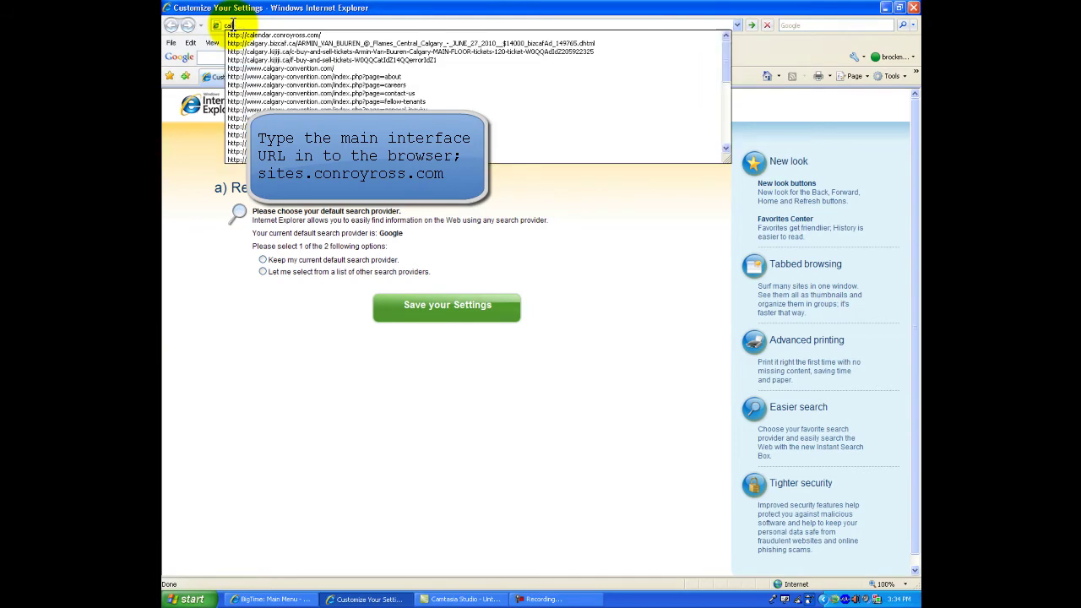
text(sites)
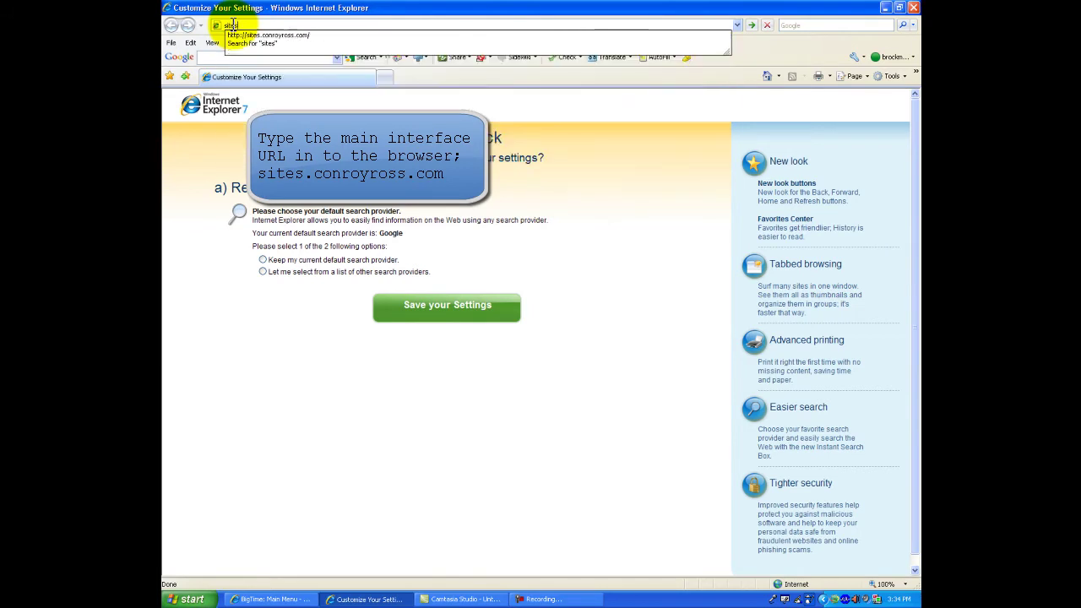
text(.conroyr)
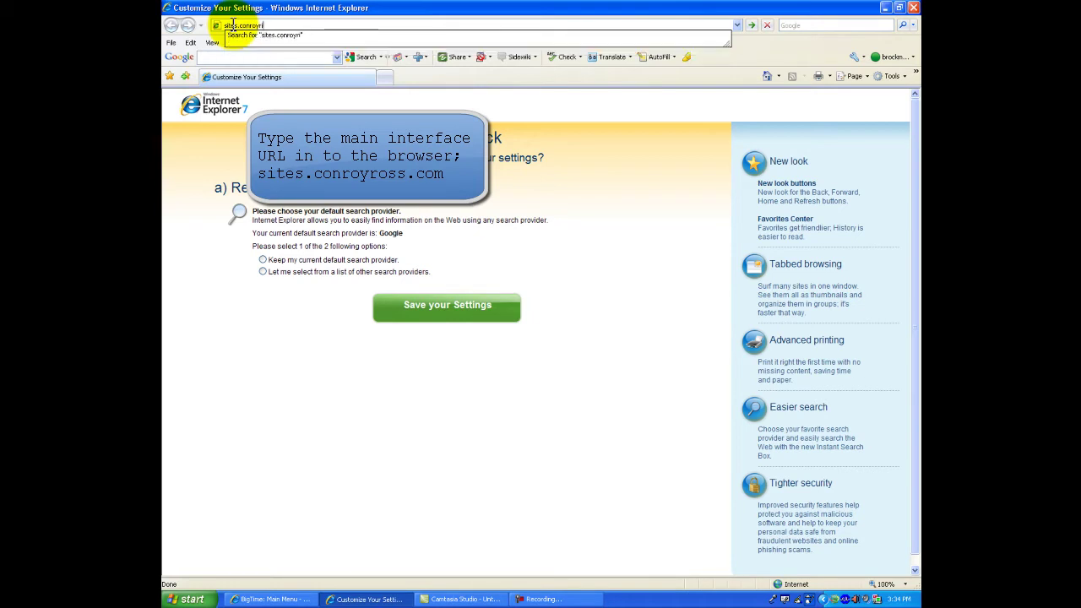
text(oss.com)
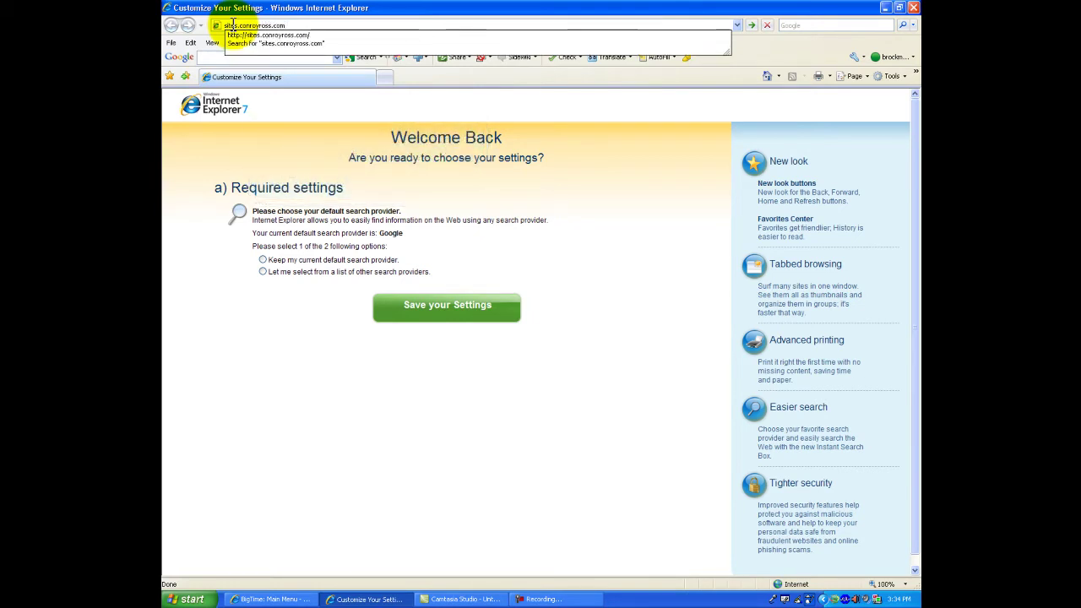
key(Return)
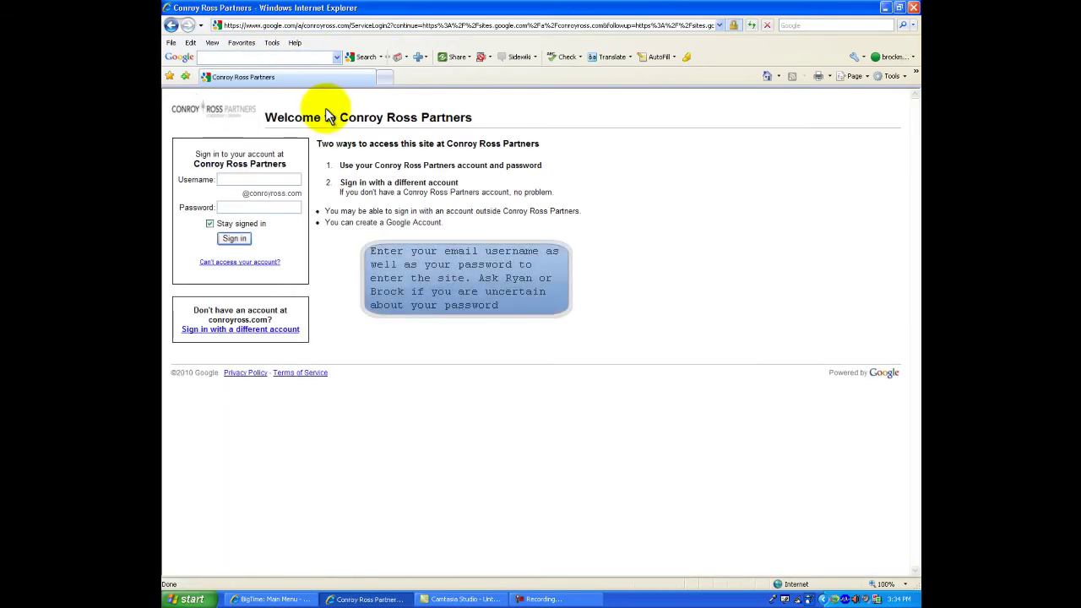
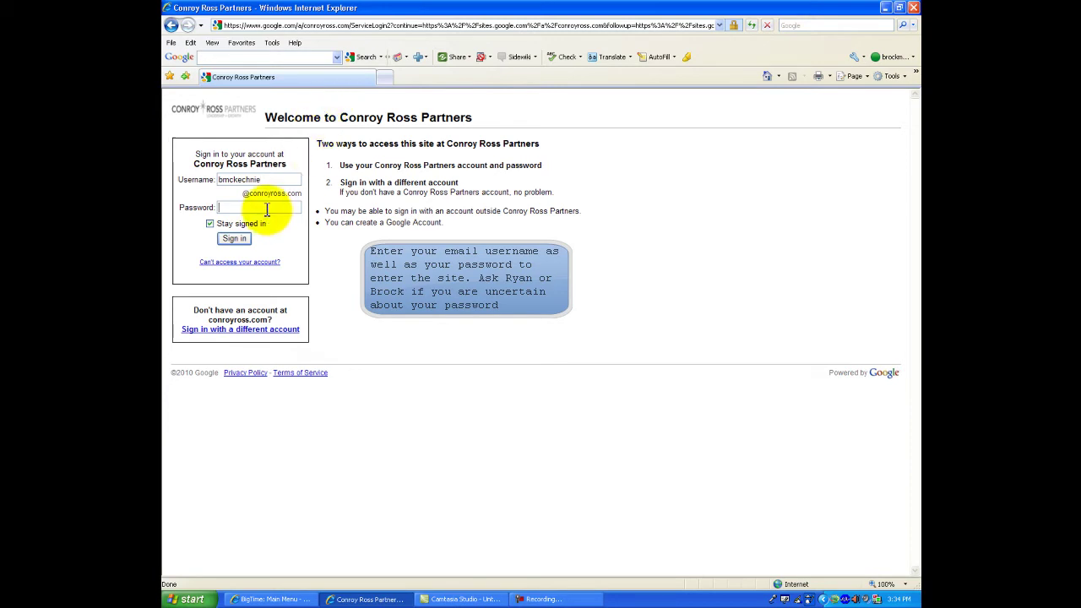
- Sign in to Conroy Ross Partners with the account's username and password
text(•)
click(234, 241)
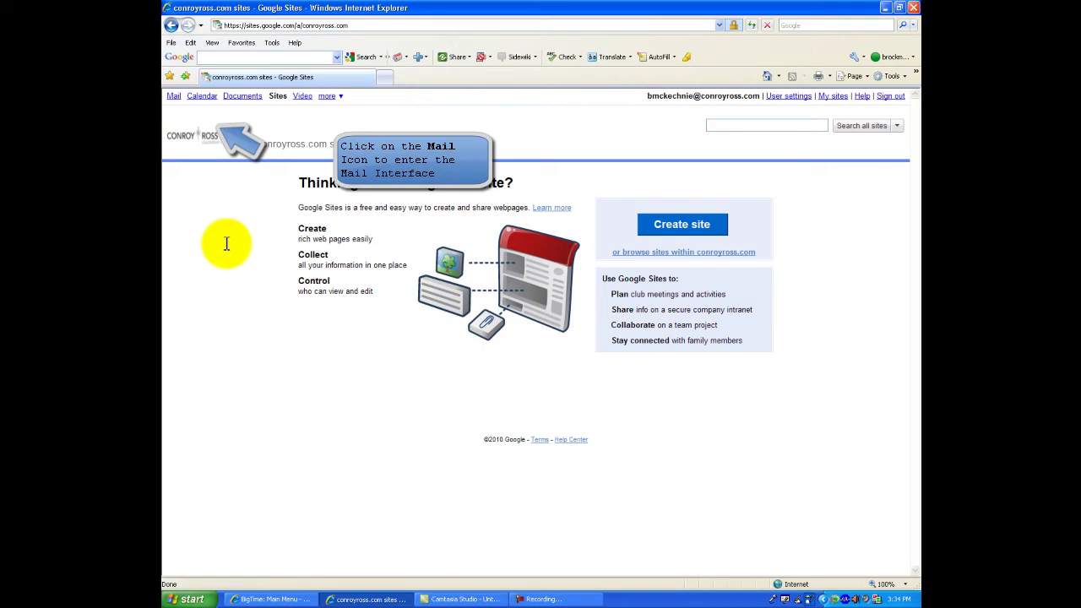
- Open Mail from the Sites top bar and maximize the new mail window
click(173, 97)
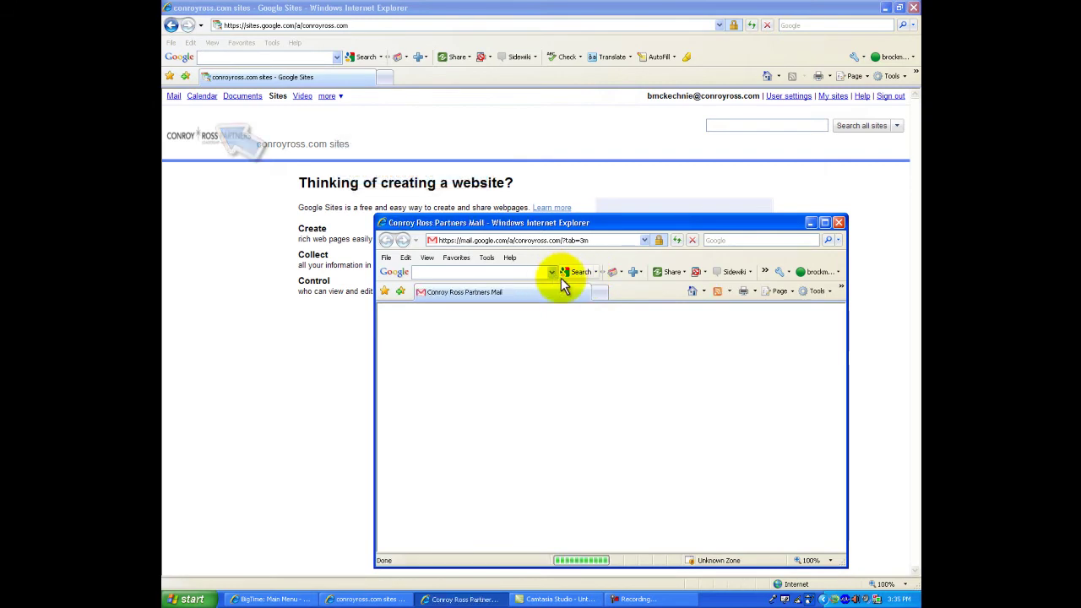
click(825, 225)
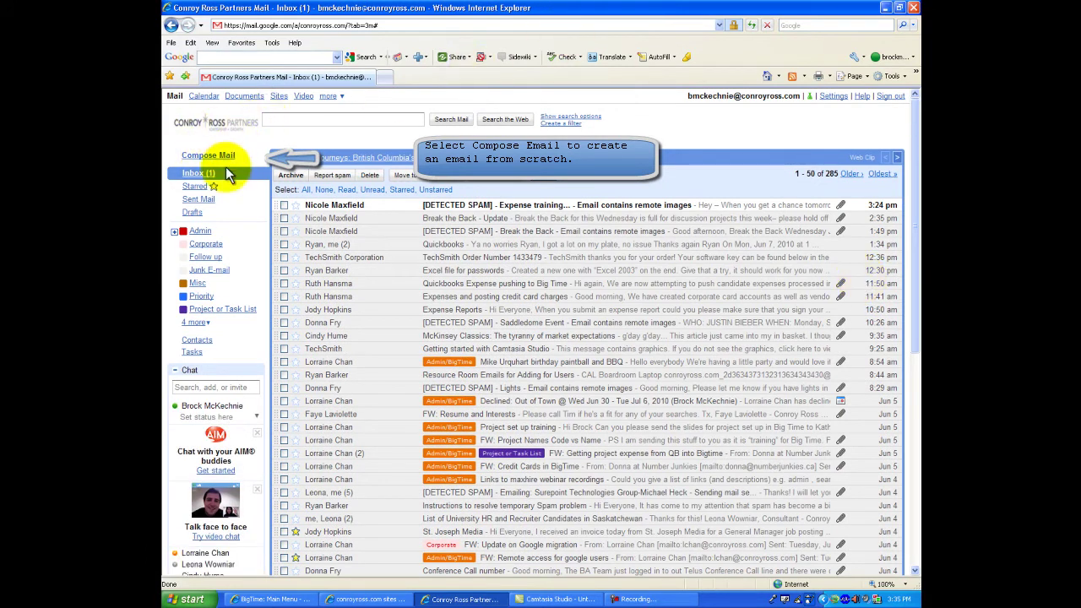
- Start a new message, test recipient autocomplete, then cancel the Attach a file dialog
click(211, 157)
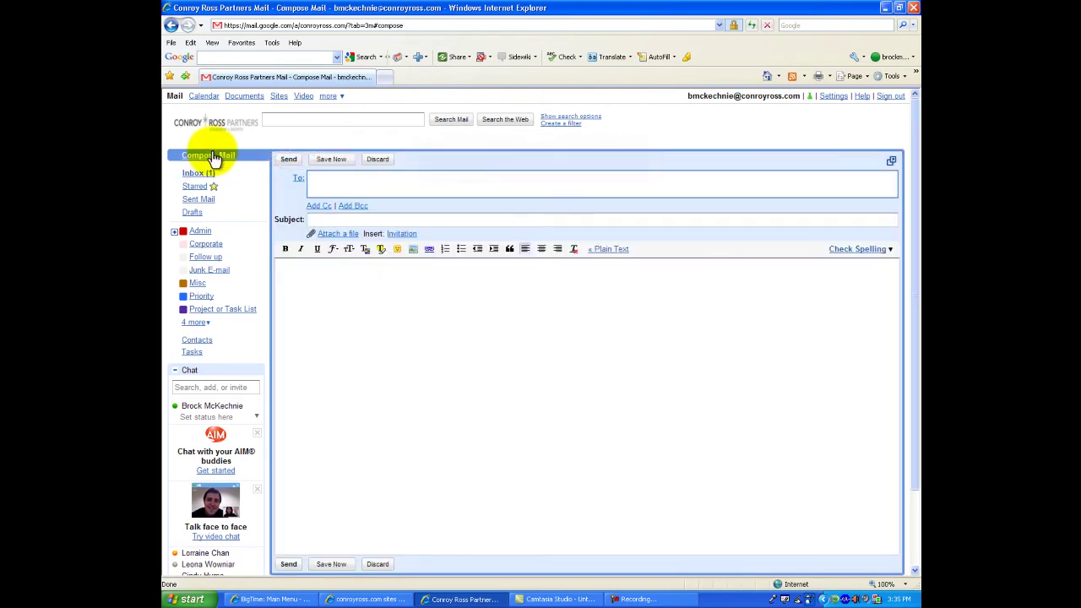
text(Lor)
key(BackSpace)
key(BackSpace)
key(BackSpace)
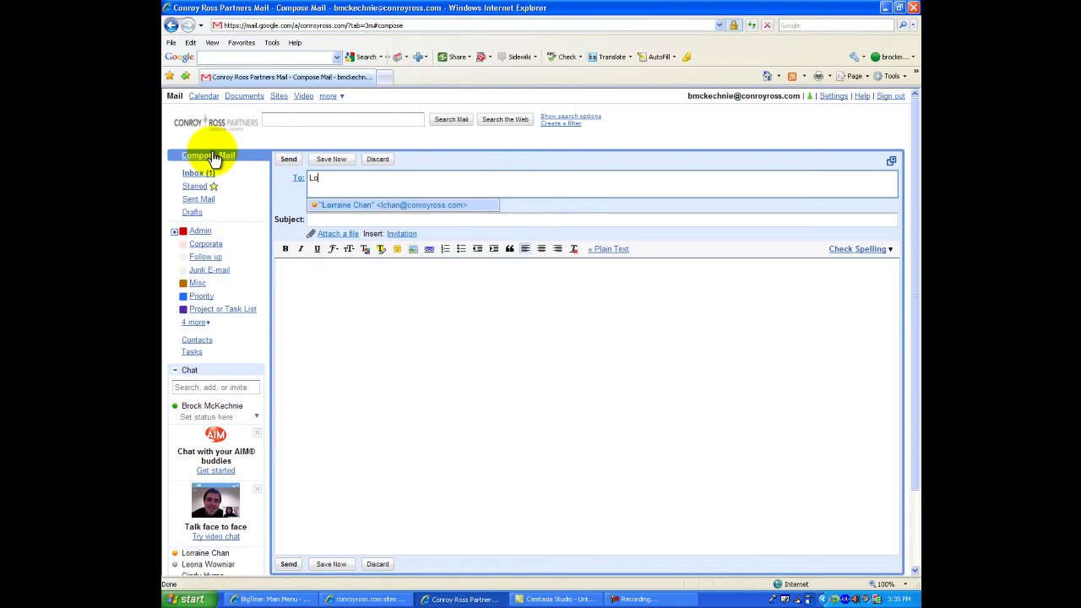
text(Rut)
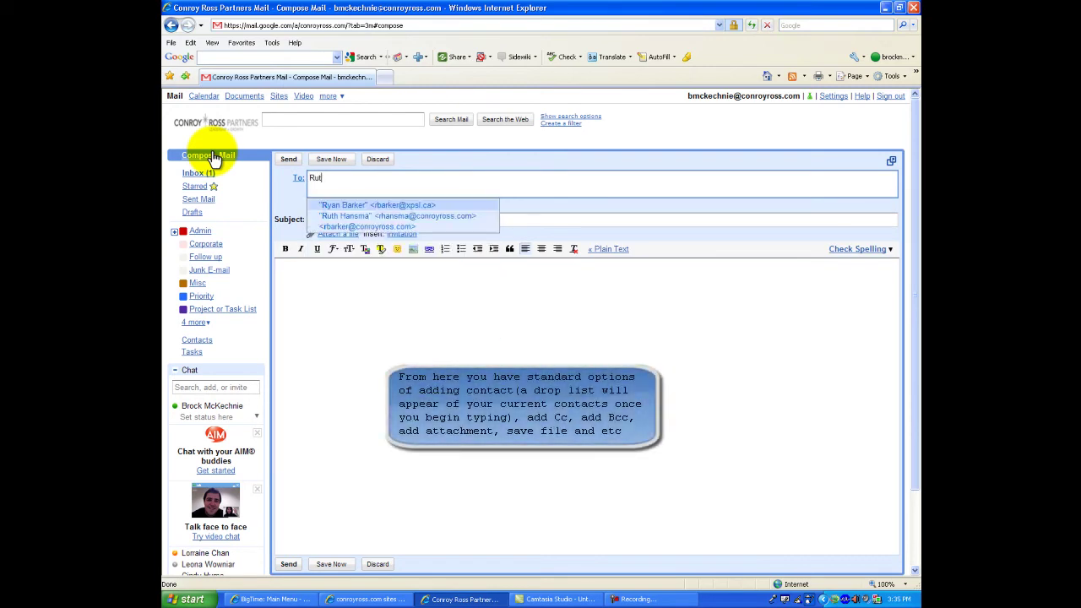
key(BackSpace)
key(BackSpace)
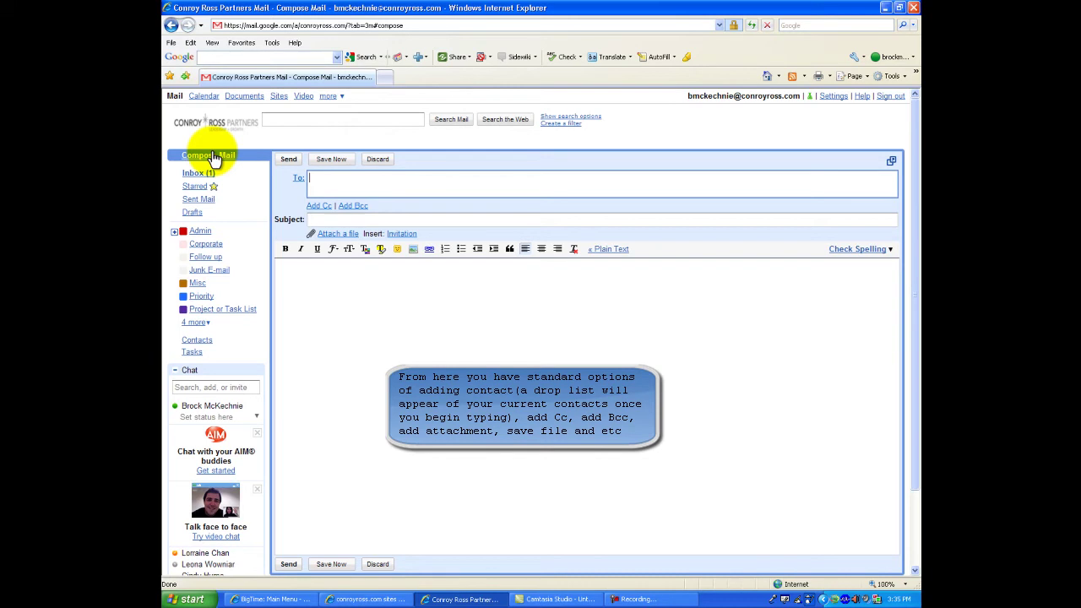
text(su)
key(BackSpace)
text(u)
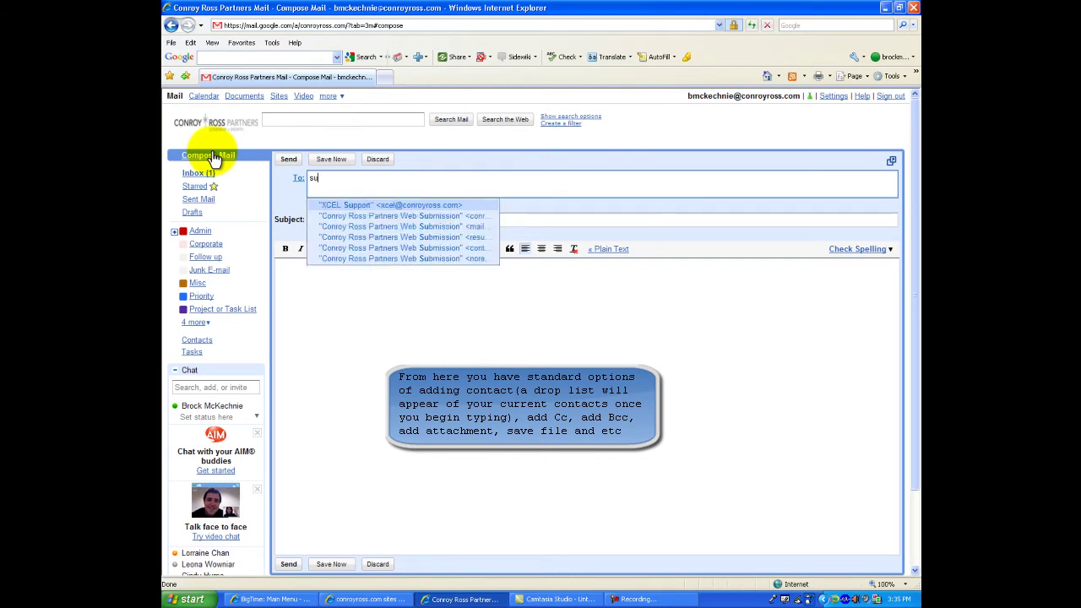
key(BackSpace)
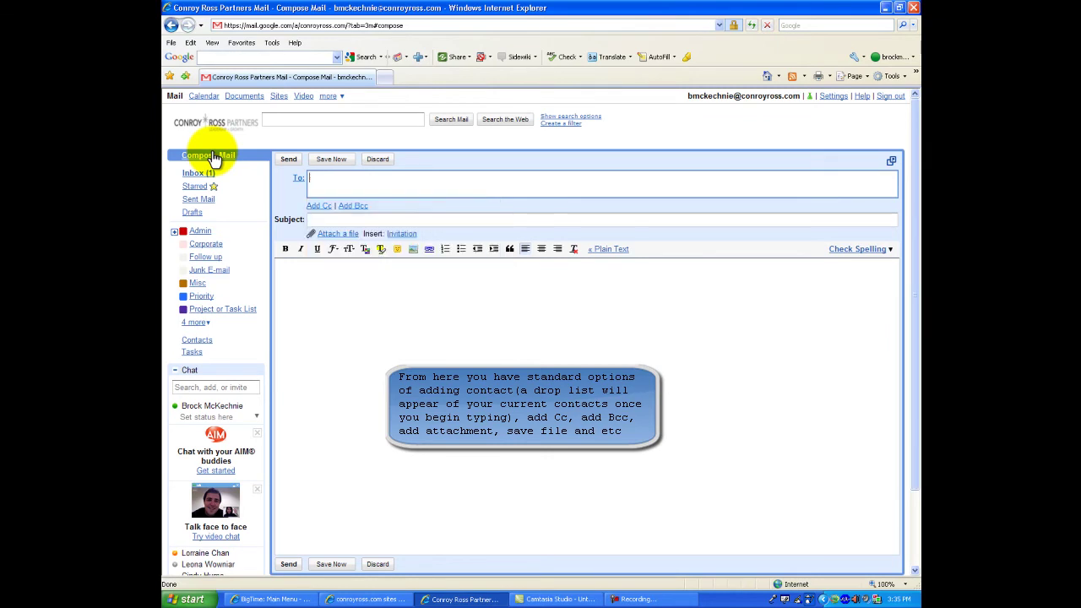
click(340, 234)
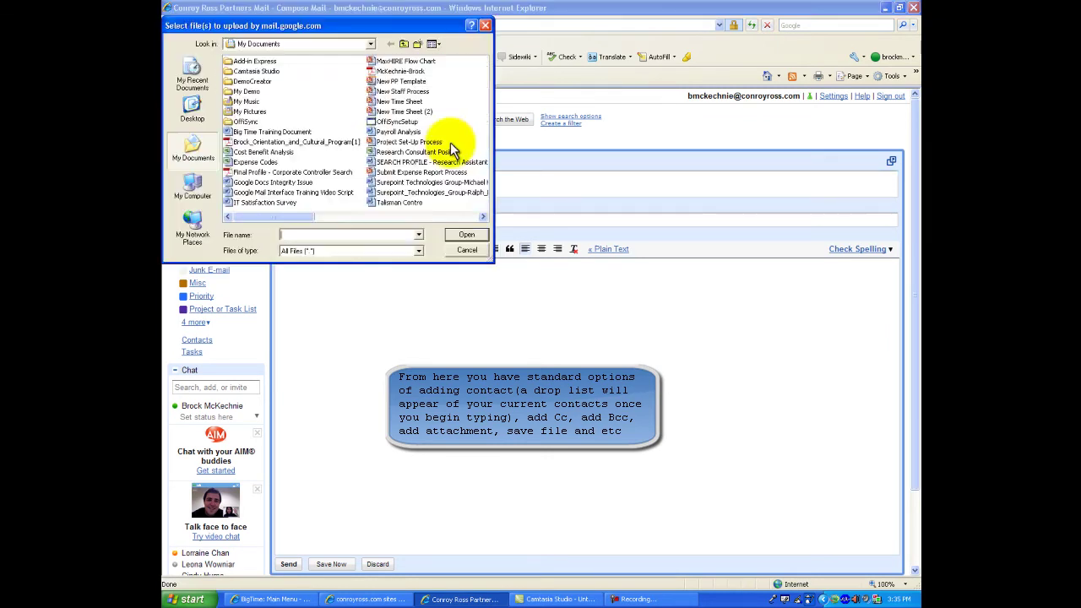
click(486, 25)
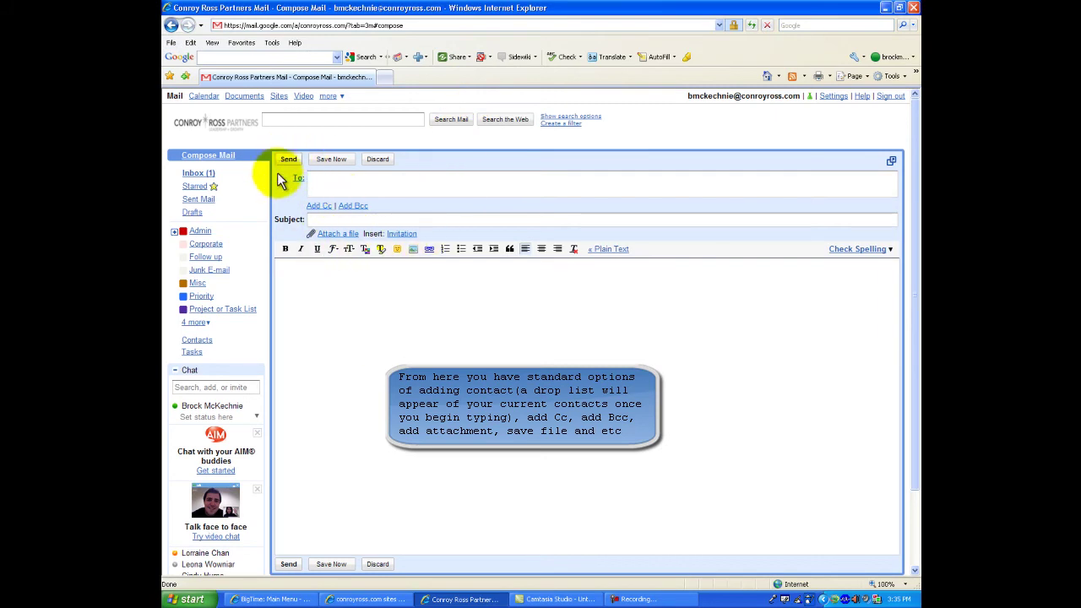
- Open the newest expense training message from the inbox and start a reply
click(204, 175)
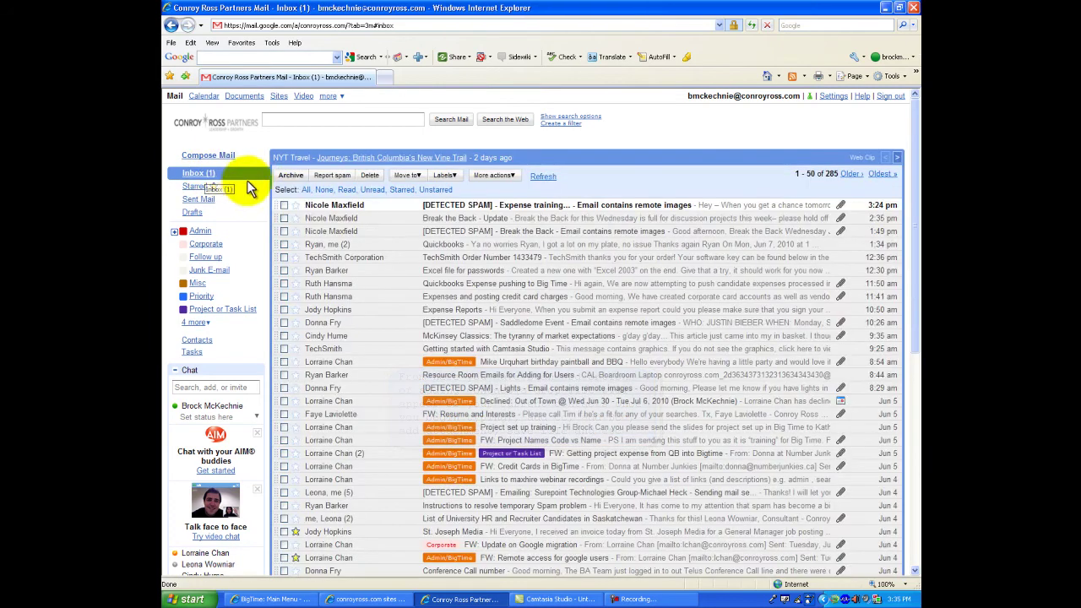
click(361, 210)
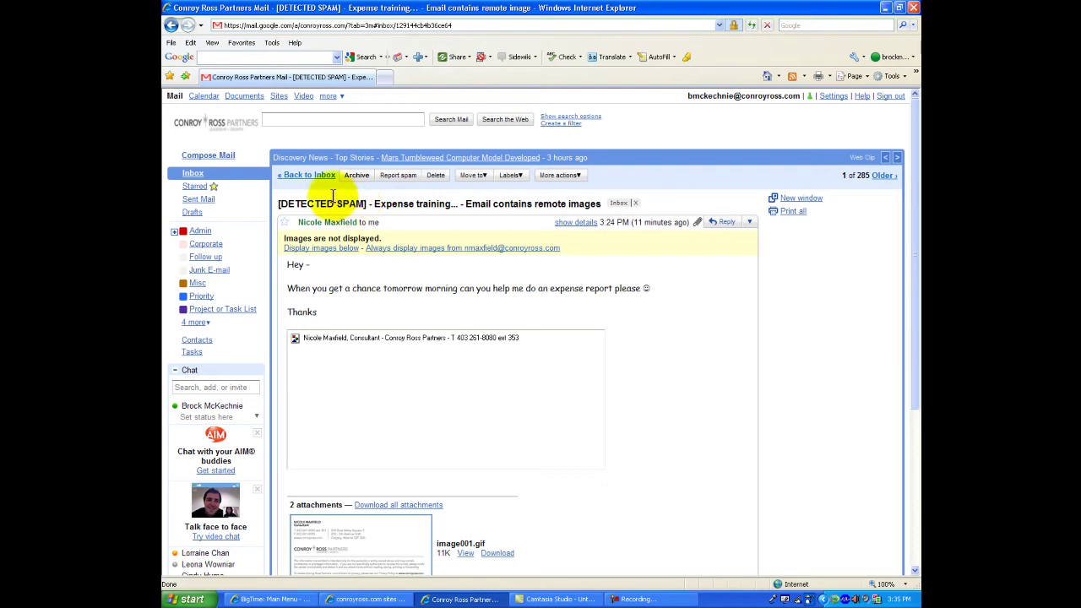
scroll(320, 326, down, 5)
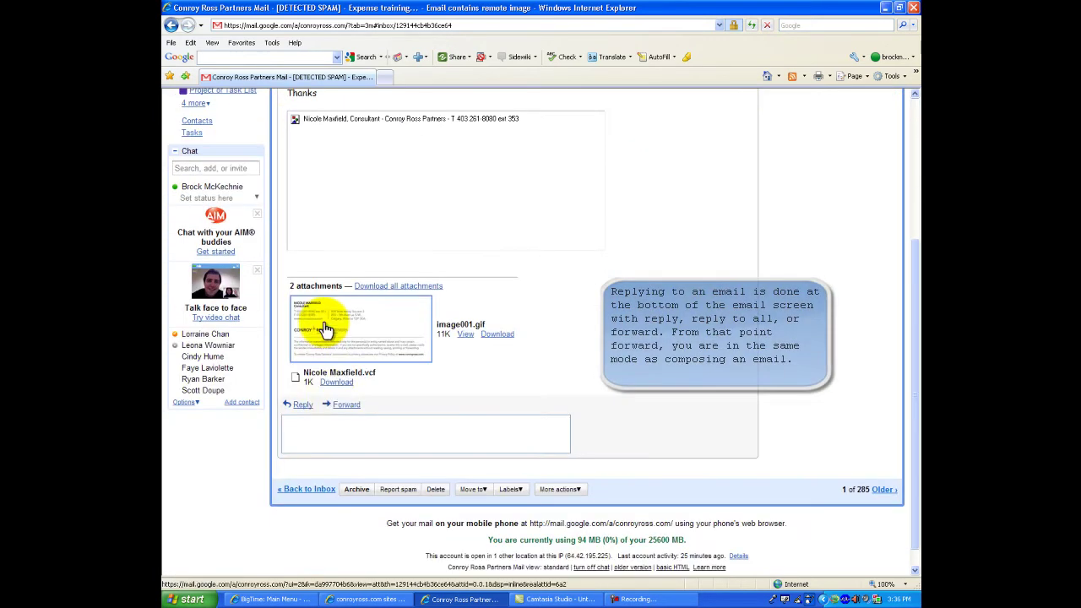
click(323, 427)
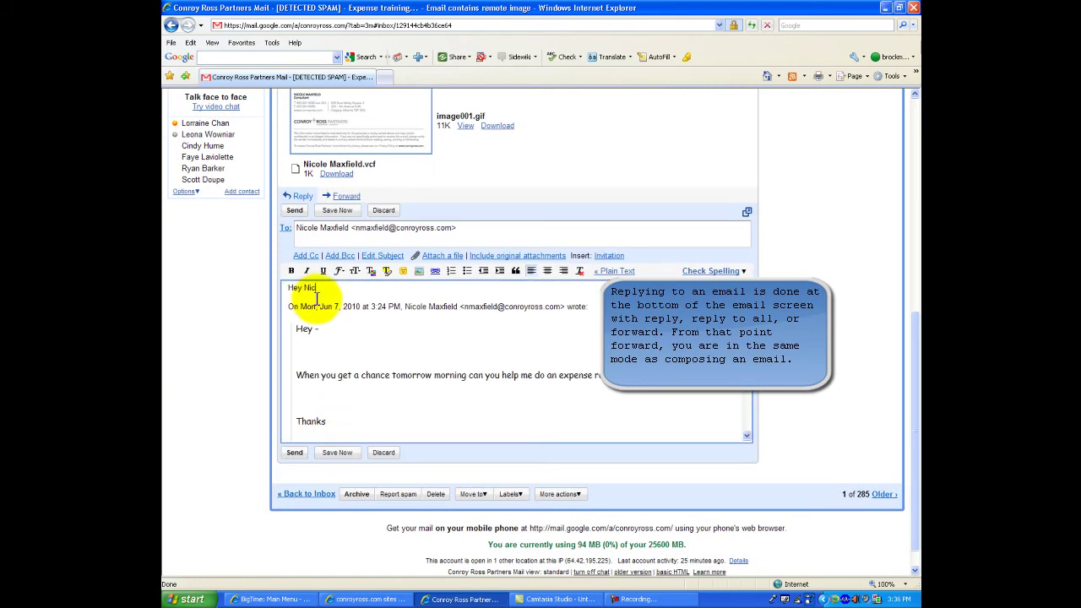
- Reply 'Ya absolutely', asking what time would be good, sign with your name, and send
text(,)
key(Return)
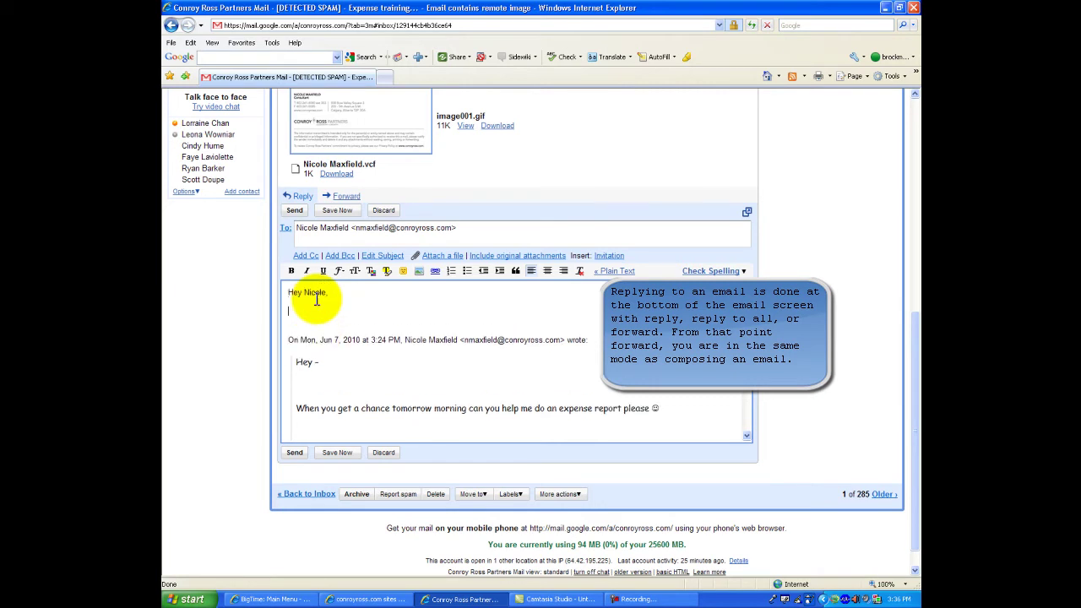
text(Ya abs)
text(olutely.)
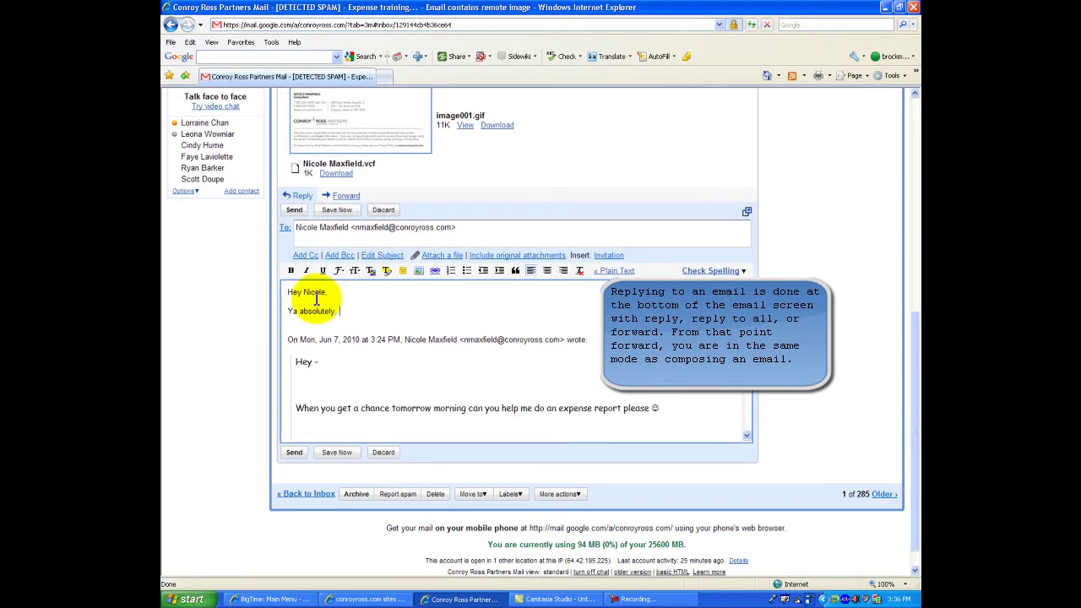
text( anyt)
key(BackSpace)
key(BackSpace)
text(what time would be good for)
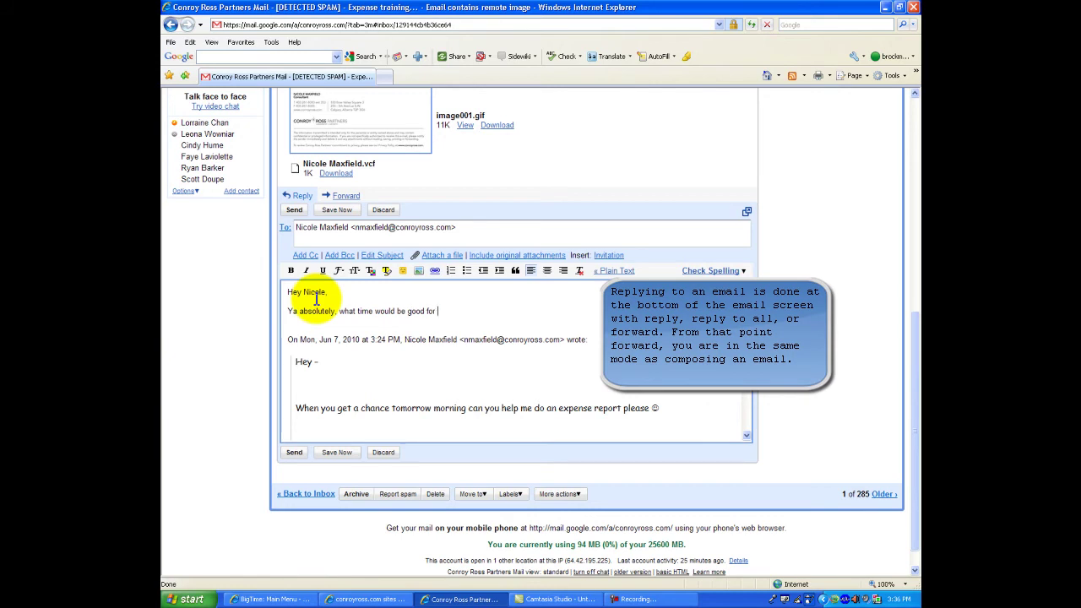
text( yo??)
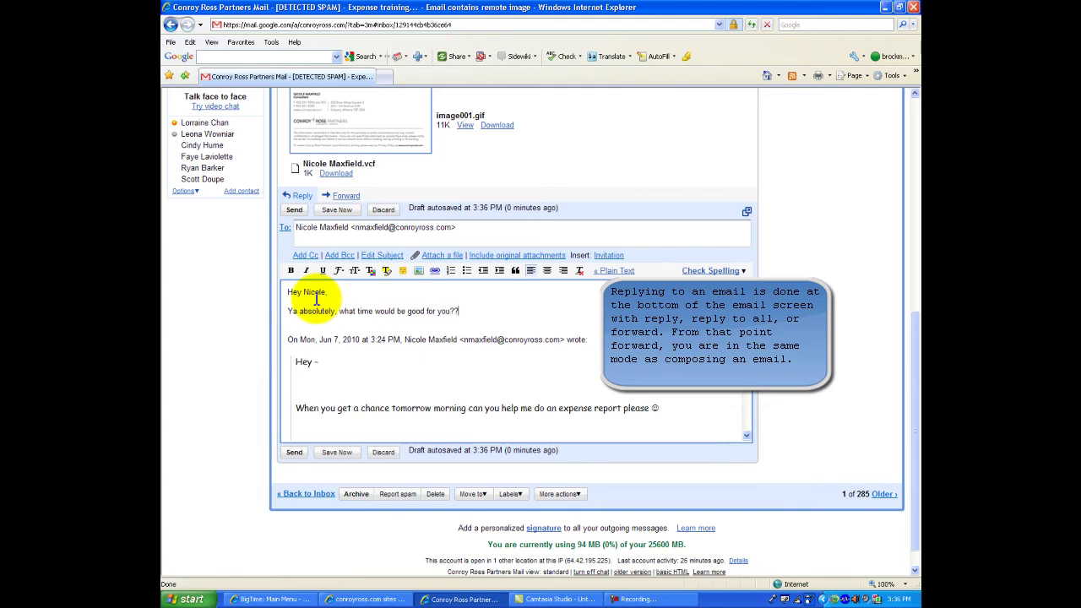
key(Return)
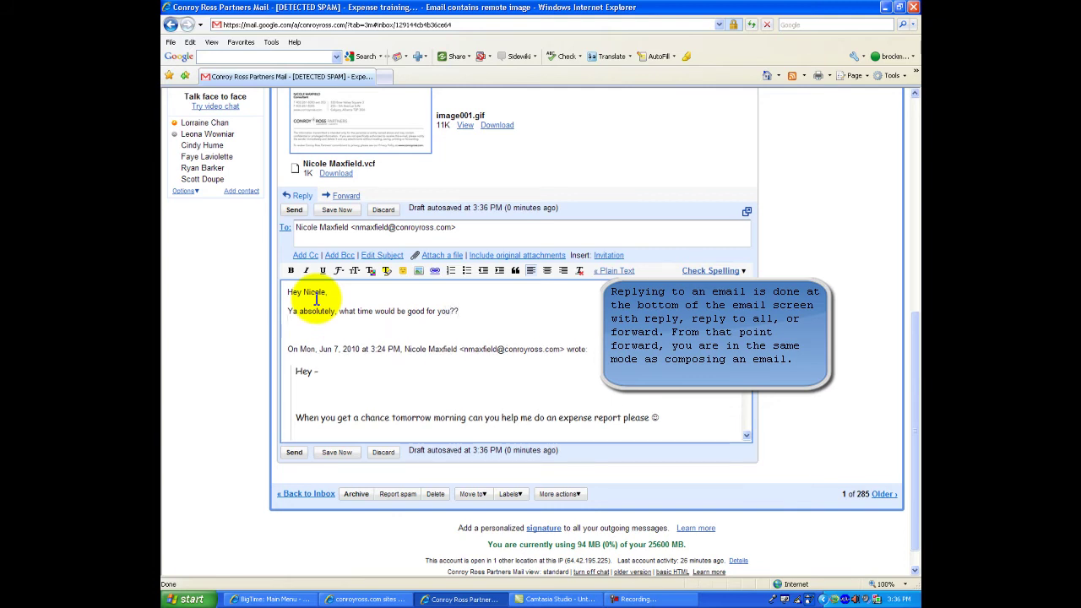
key(Return)
text(Brock)
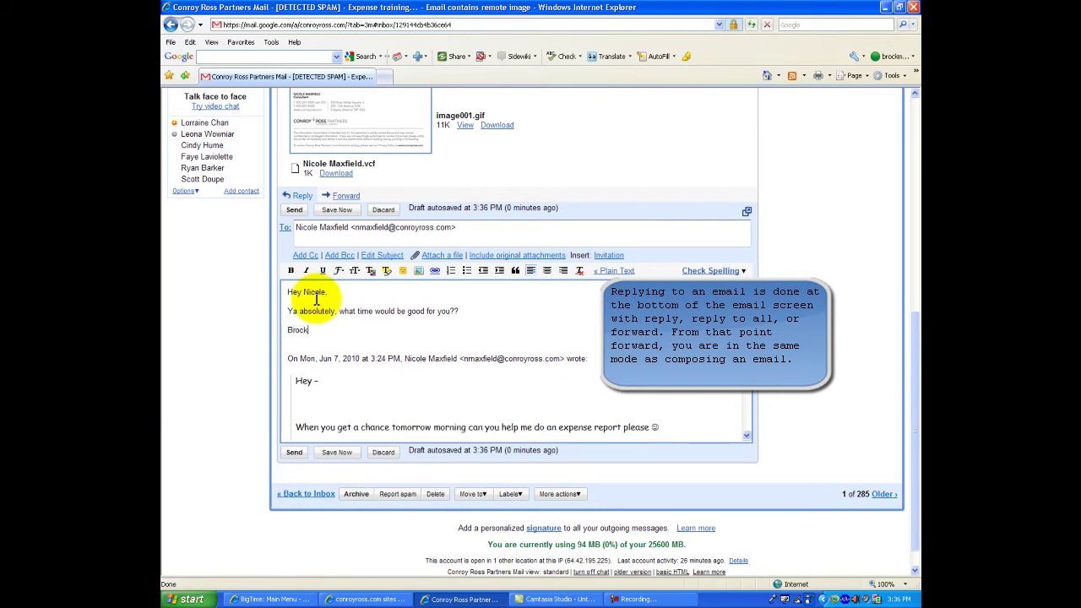
click(292, 451)
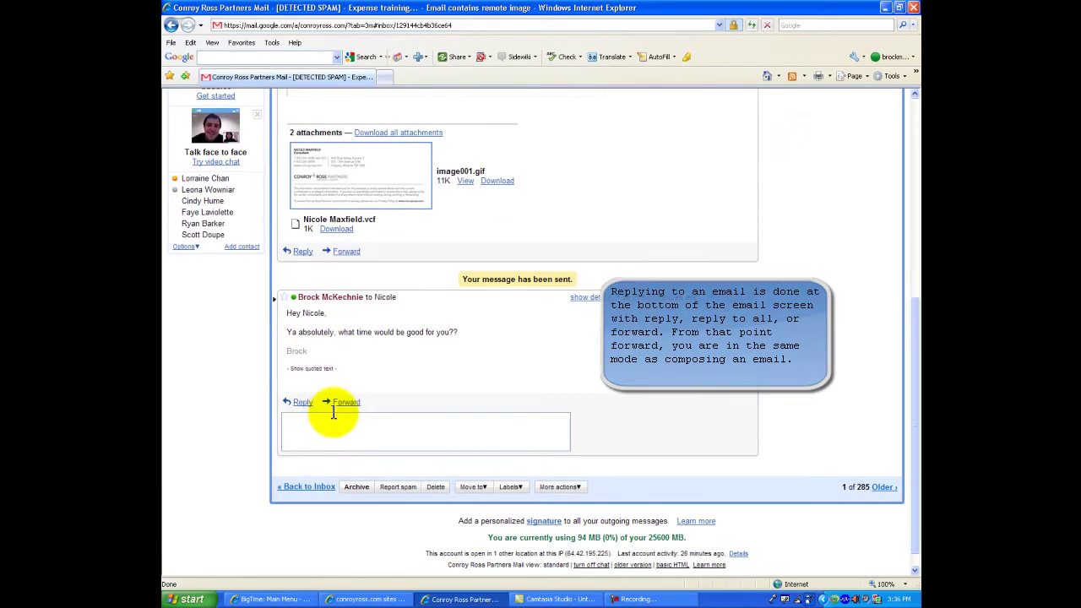
- Return to the inbox and open the Break the Back - Update email
scroll(317, 338, up, 5)
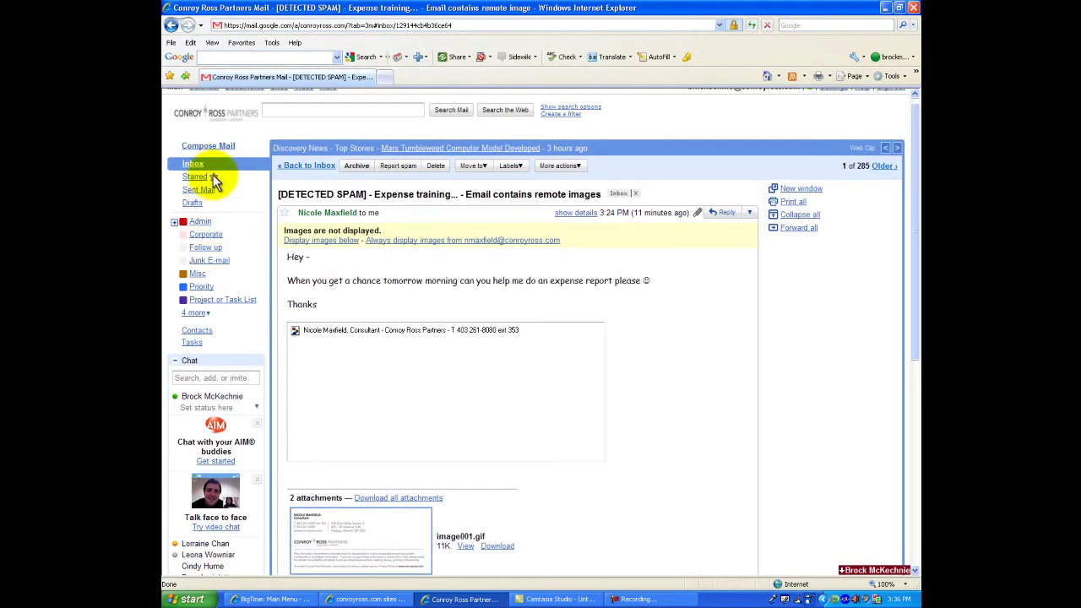
click(200, 171)
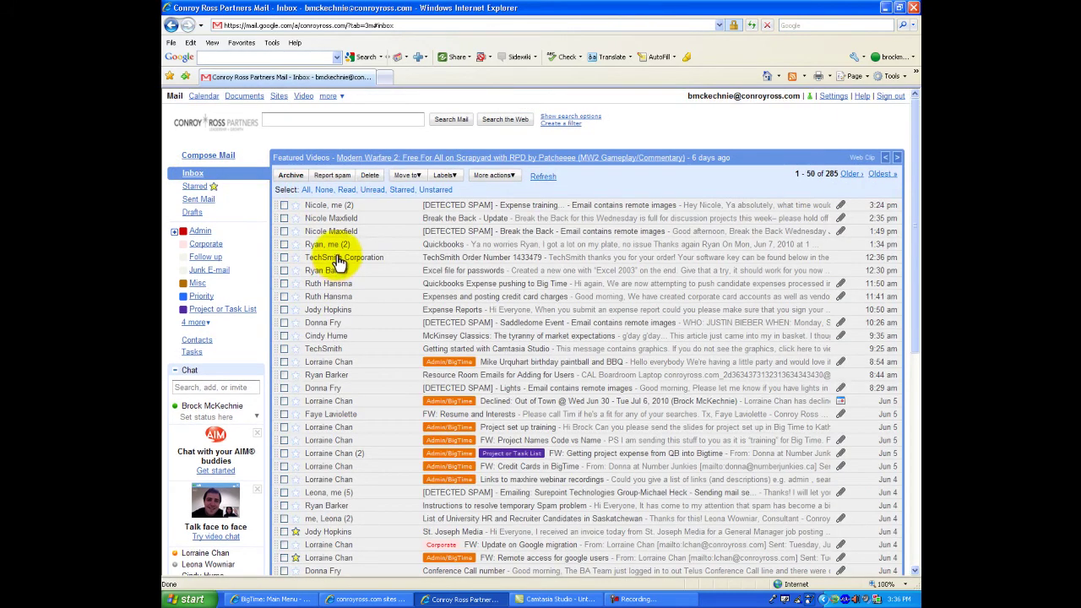
mouse_move(338, 260)
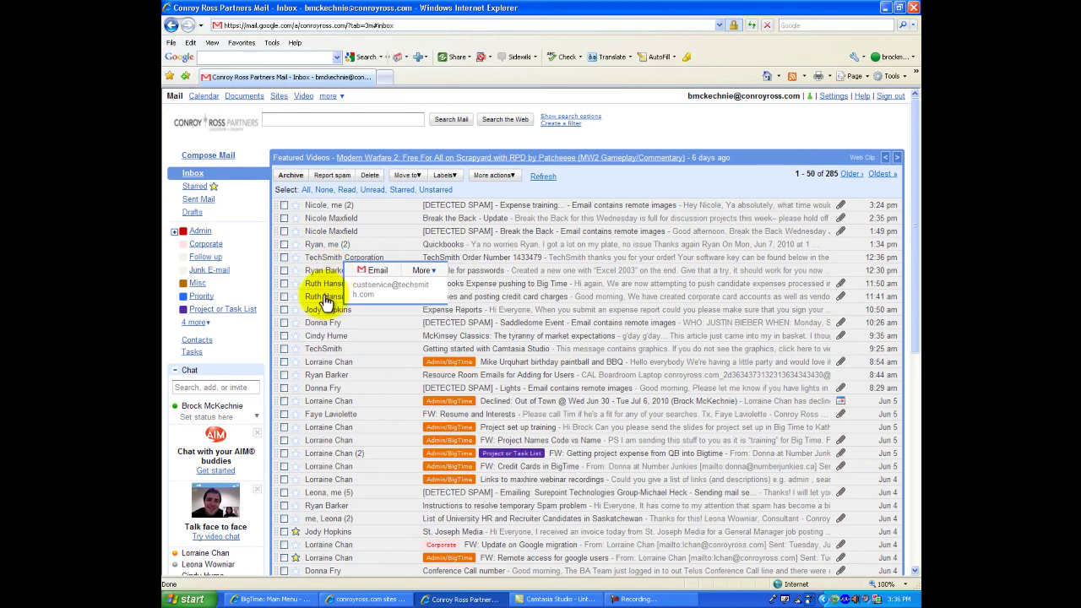
click(321, 220)
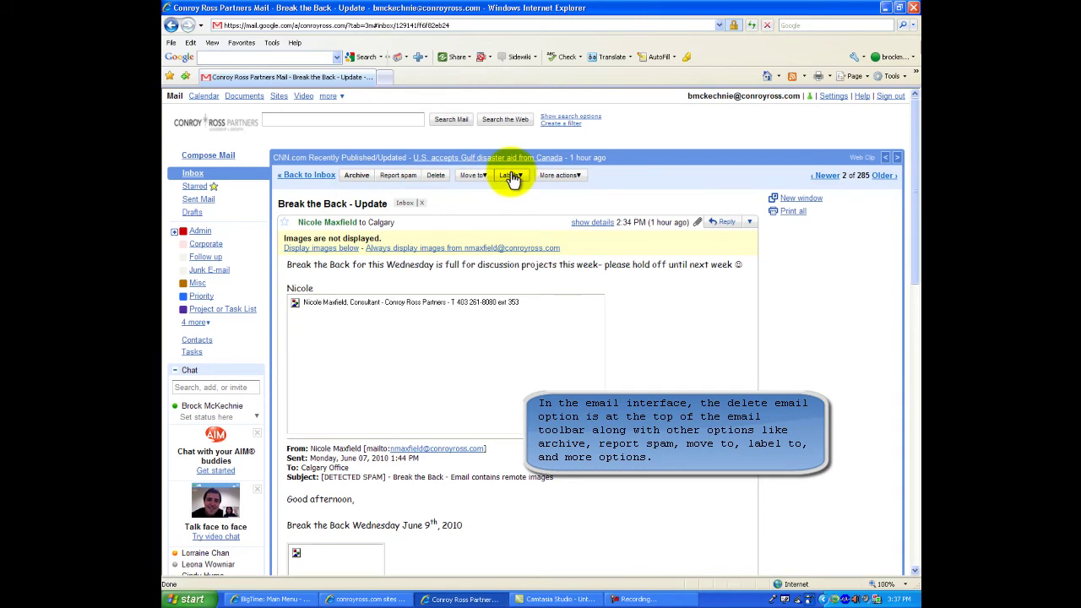
- Look through the Move to, Labels and More actions menus, ending with Labels open
click(478, 176)
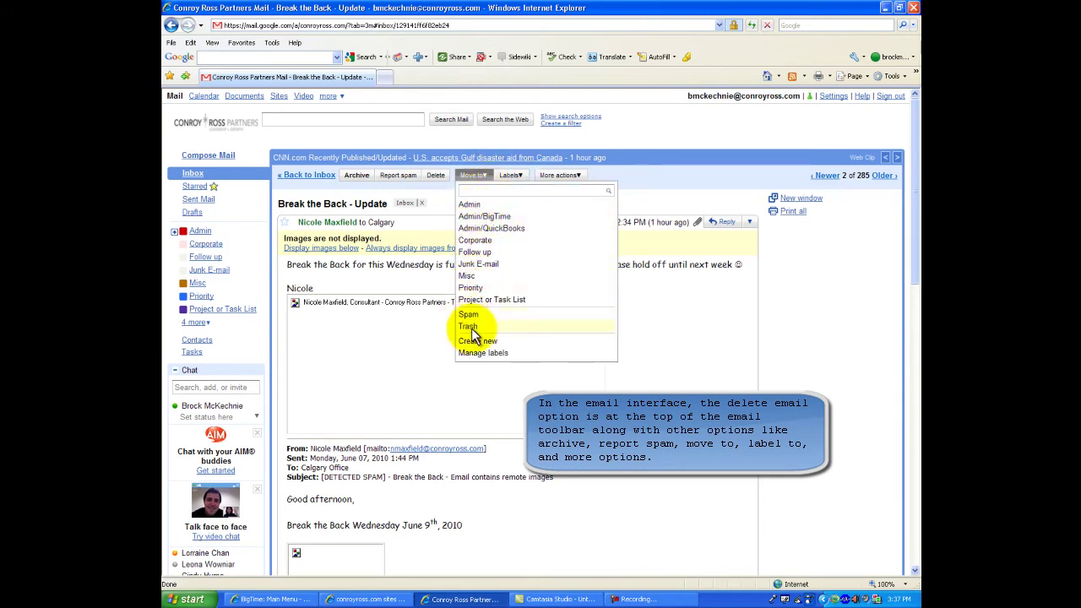
click(511, 175)
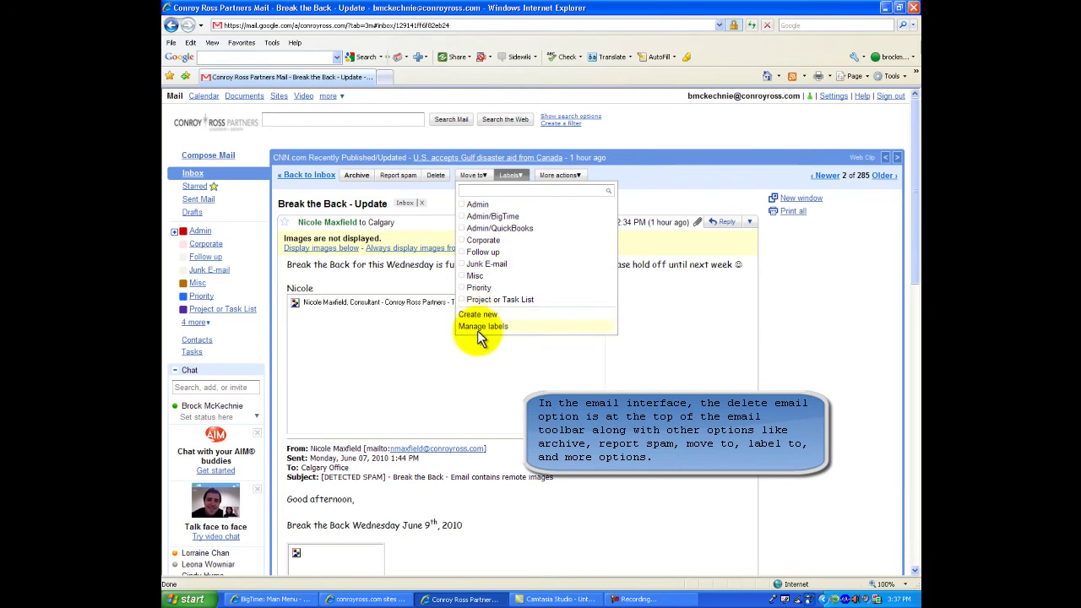
click(560, 175)
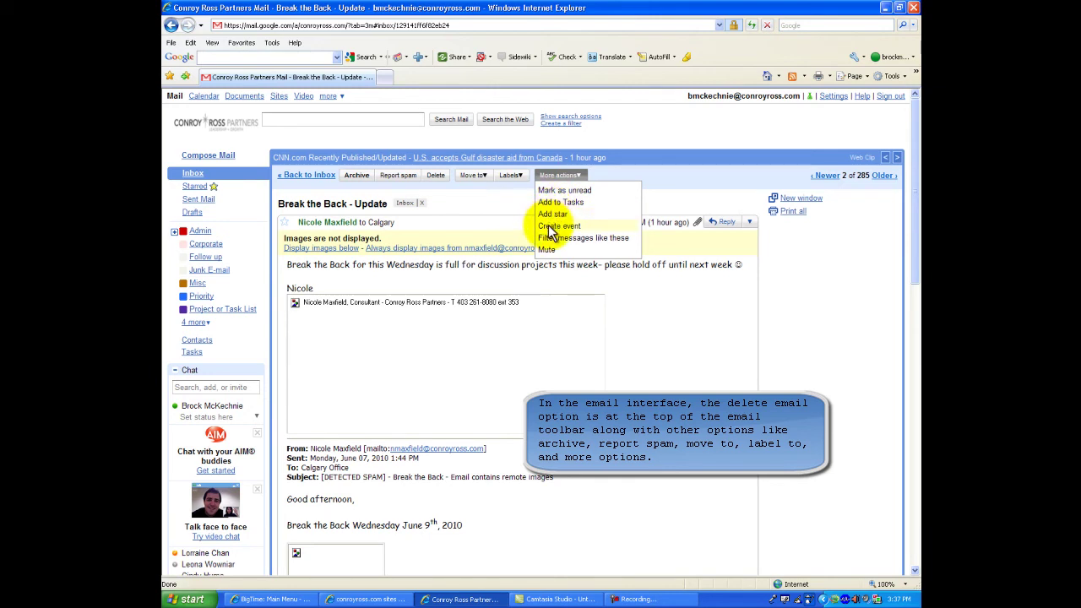
click(562, 178)
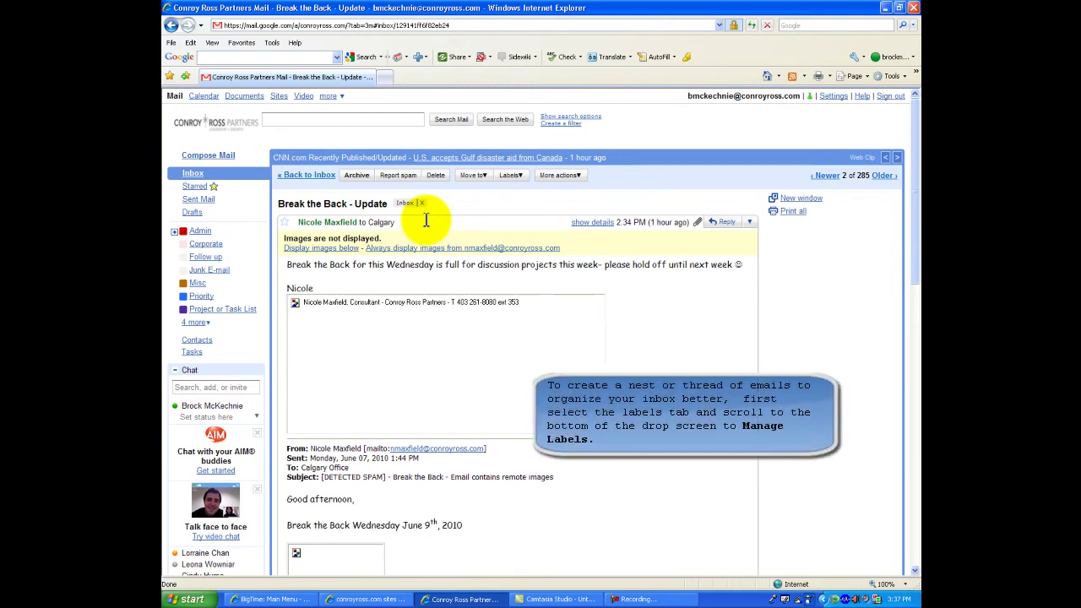
click(509, 176)
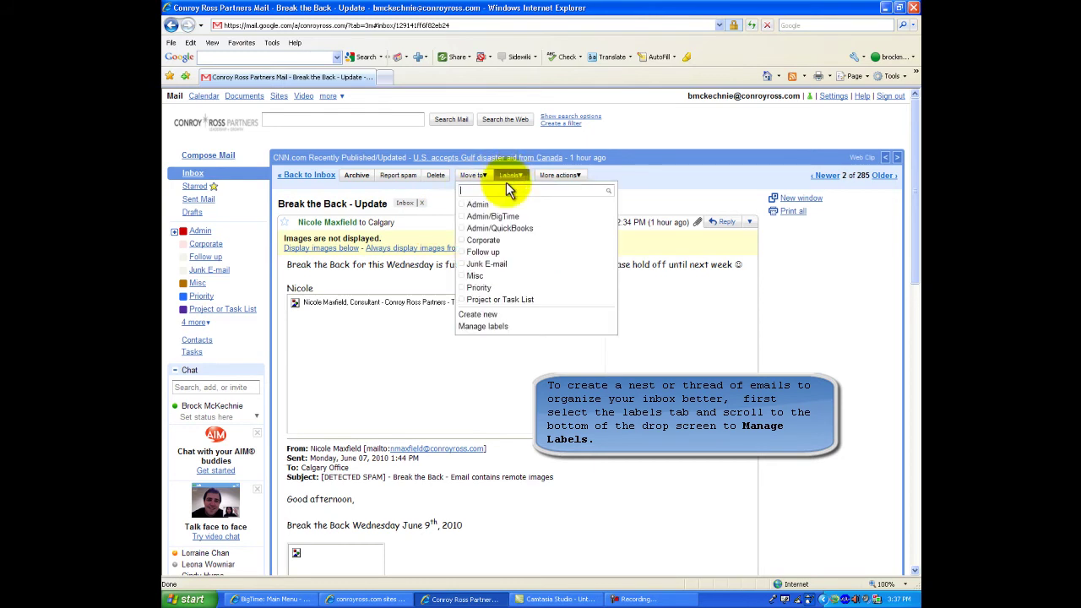
- Open Manage labels from the Labels menu to view the label settings
click(484, 326)
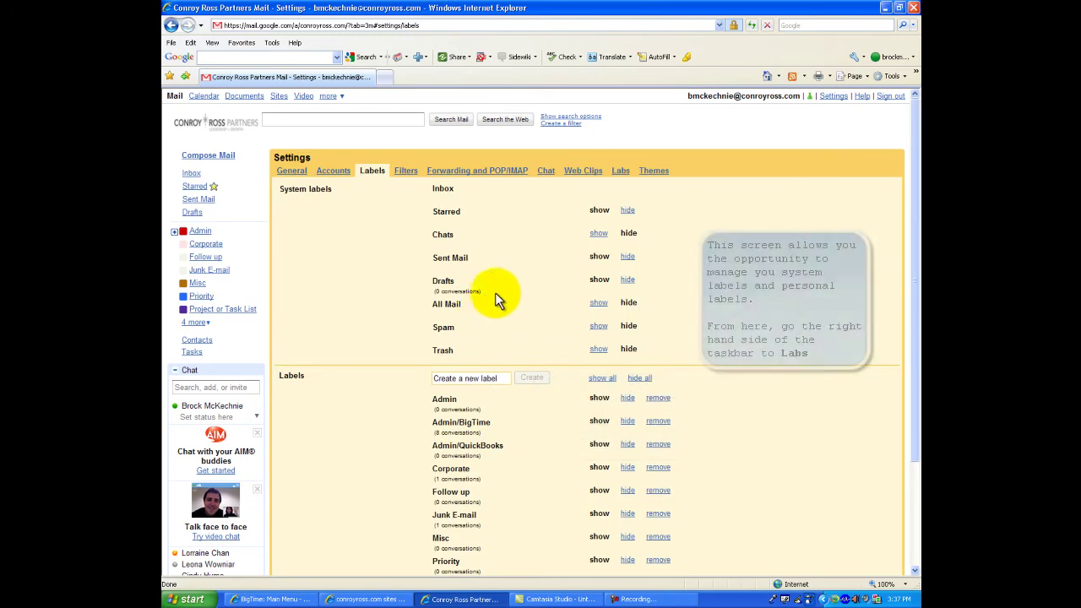
scroll(512, 254, down, 3)
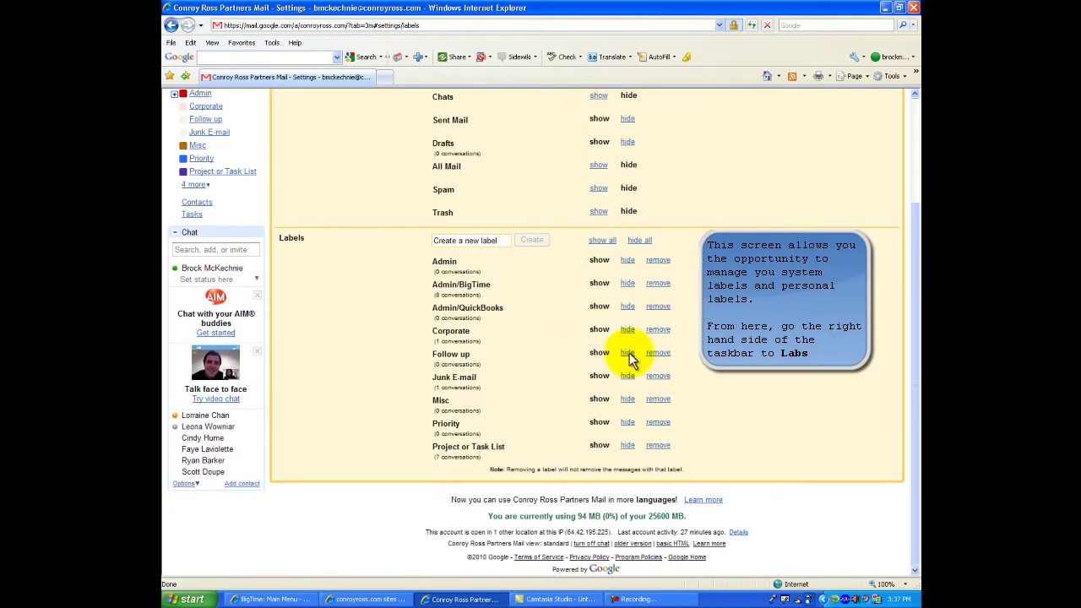
scroll(641, 253, up, 3)
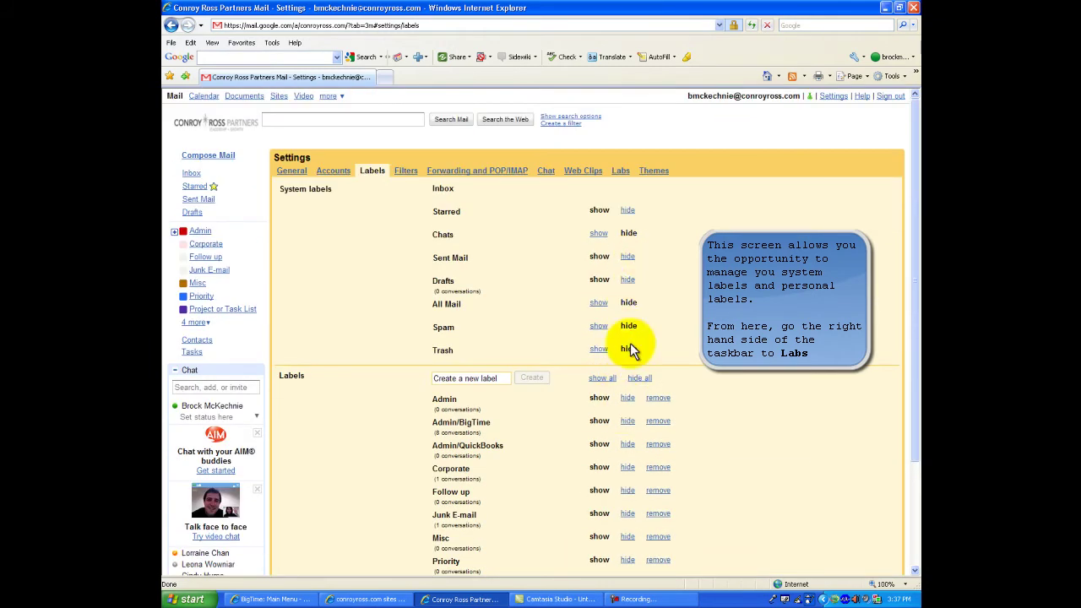
- Go to the Labs settings and confirm Nested Labels is enabled
click(621, 173)
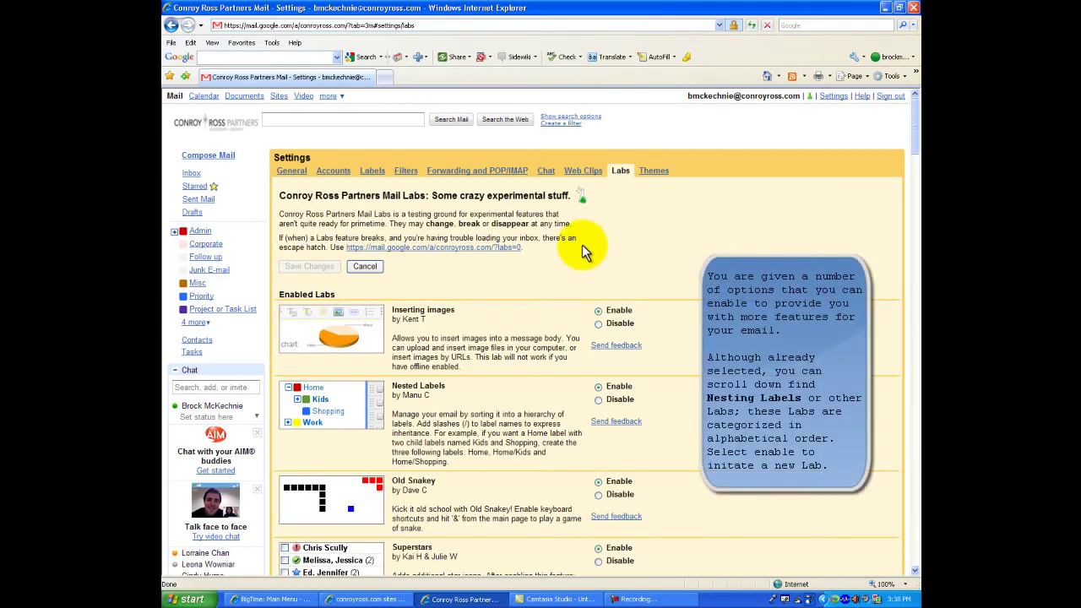
scroll(586, 244, down, 2)
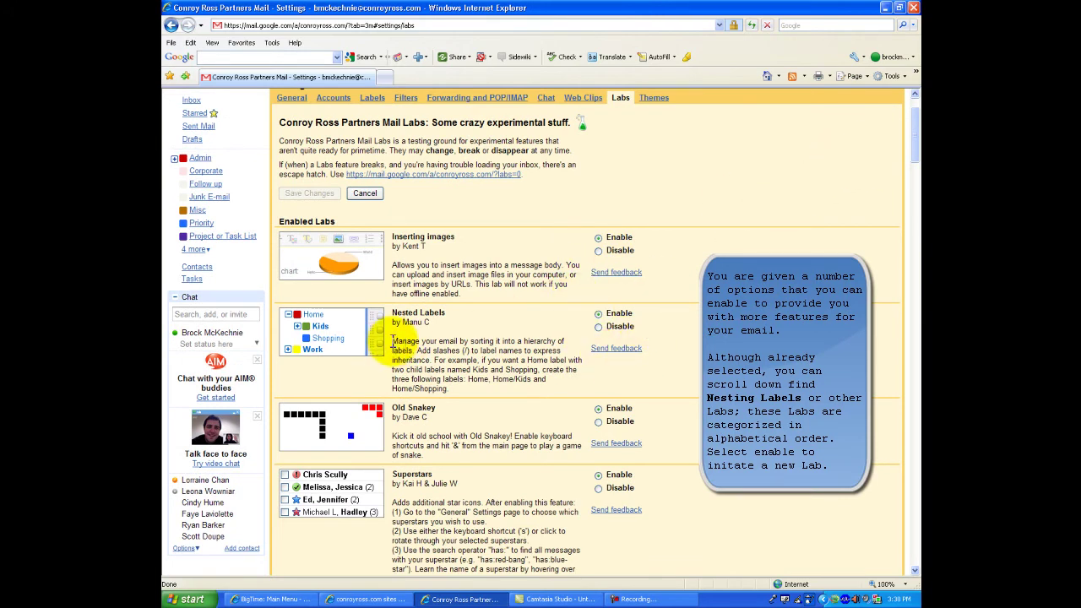
drag(393, 341, 465, 379)
click(464, 376)
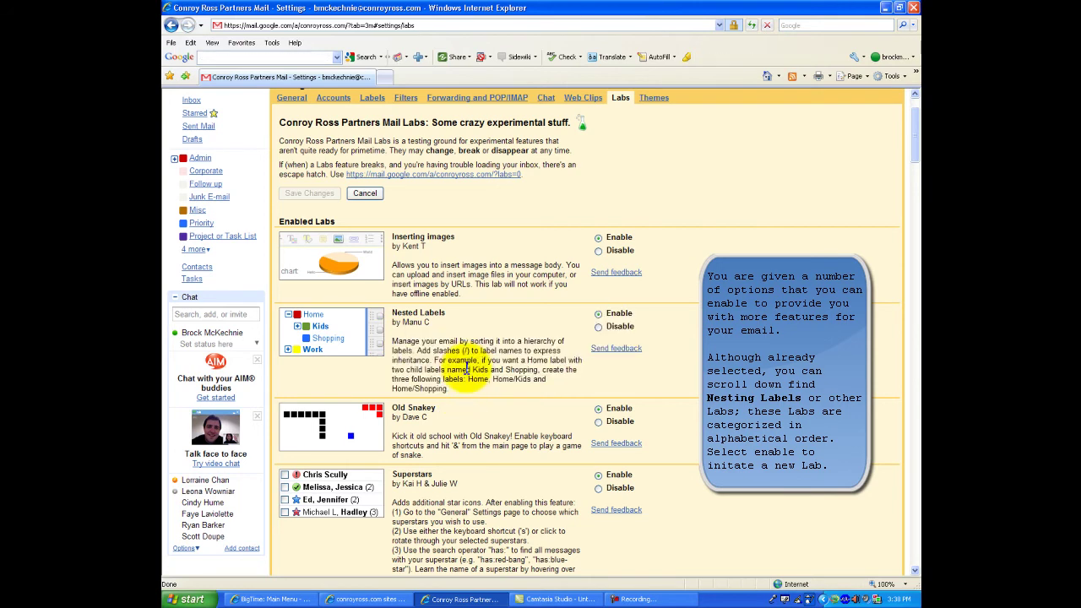
drag(916, 152, 897, 133)
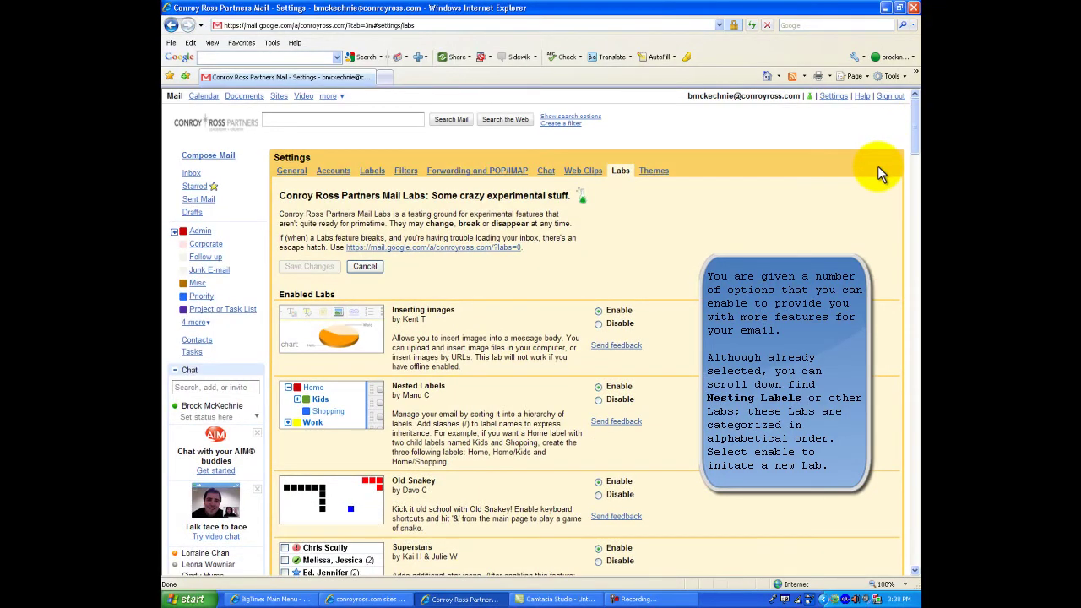
drag(908, 144, 901, 523)
drag(913, 473, 907, 95)
scroll(301, 229, down, 2)
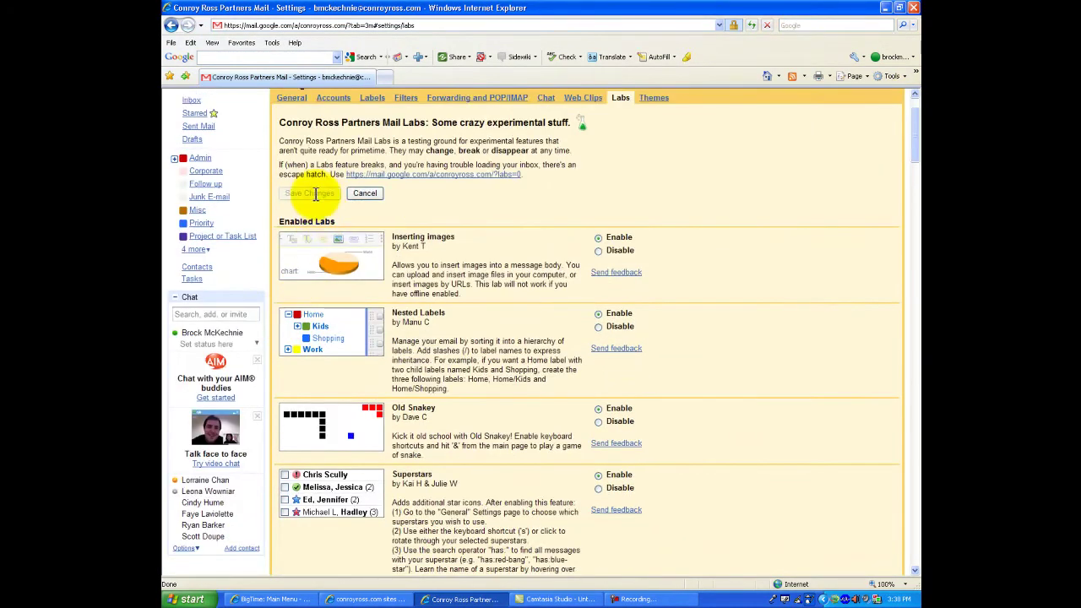
scroll(289, 193, up, 2)
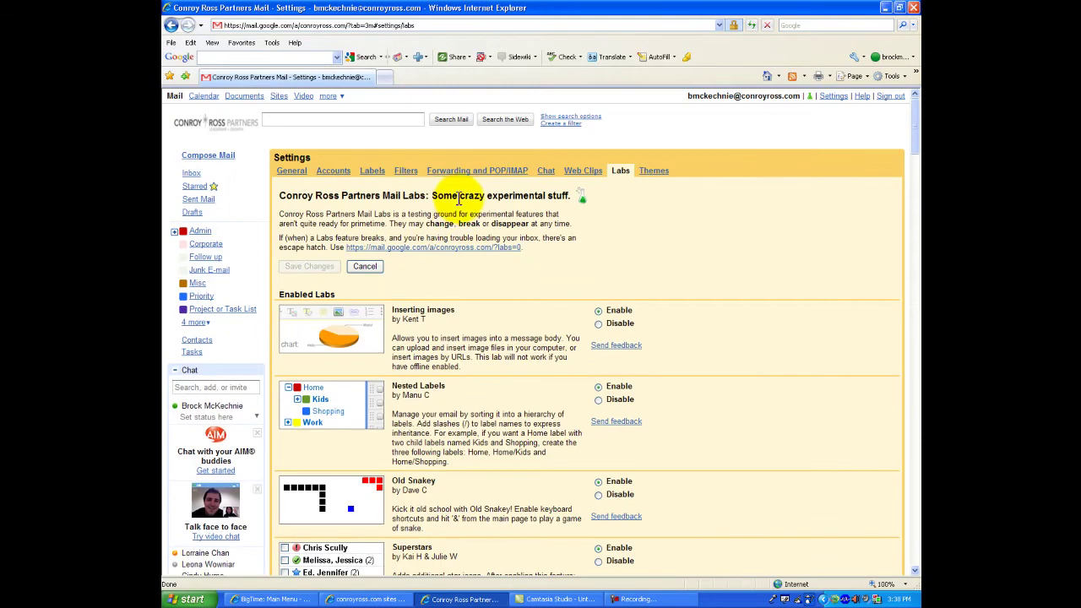
- Create the label Admin/MaxHire on the Labels settings page
click(373, 174)
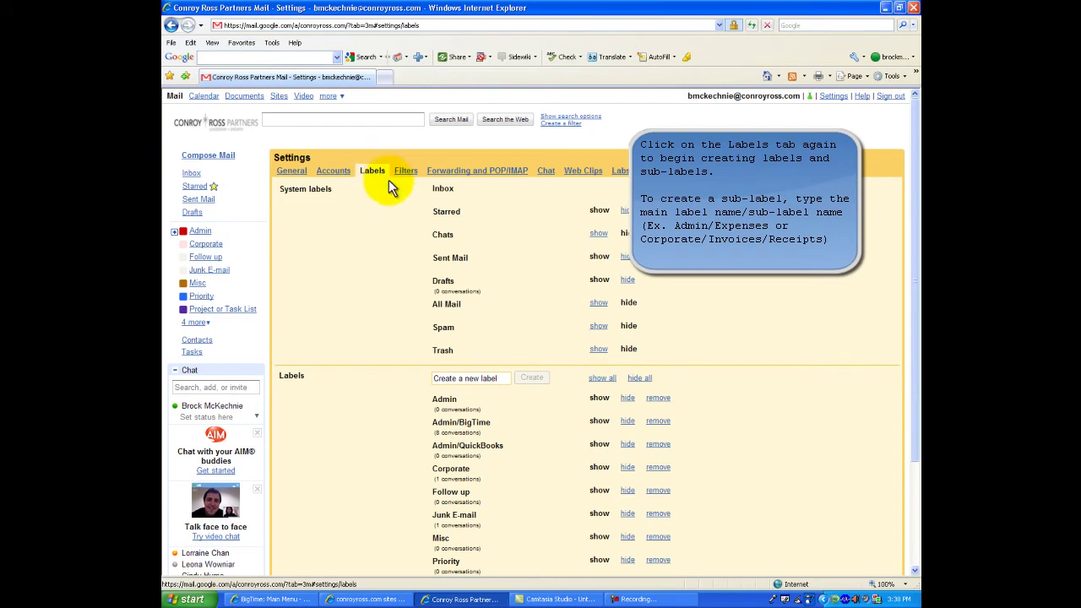
scroll(511, 334, down, 2)
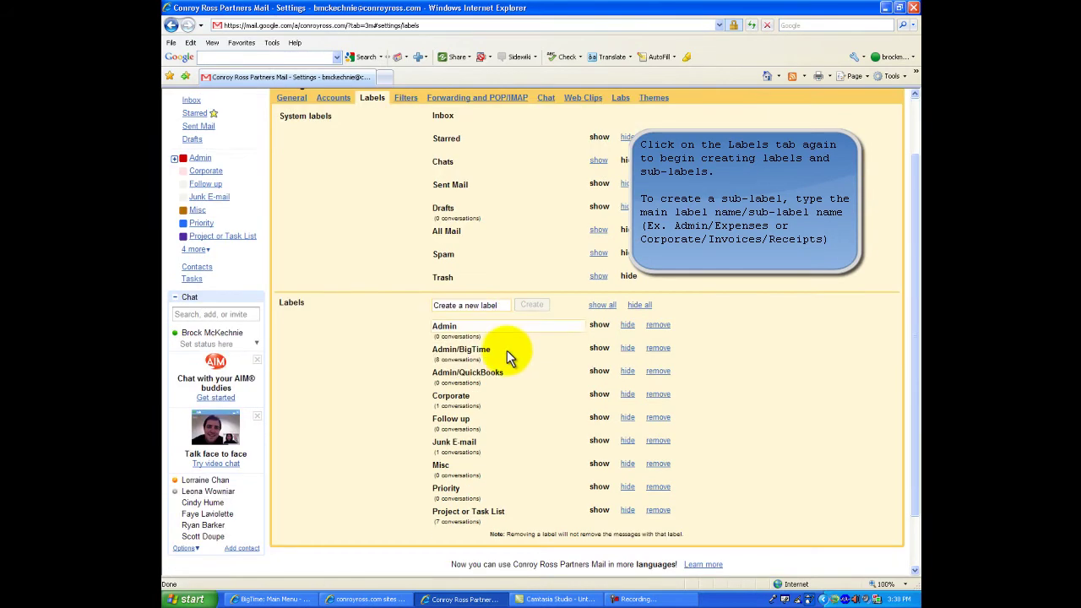
click(467, 307)
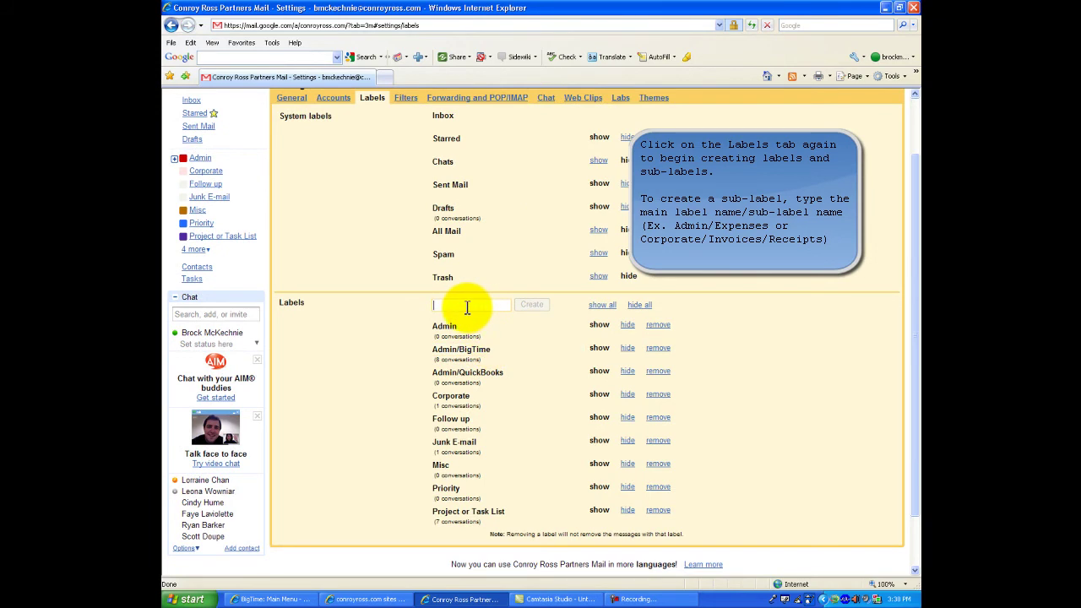
text(Admin/MaxHire)
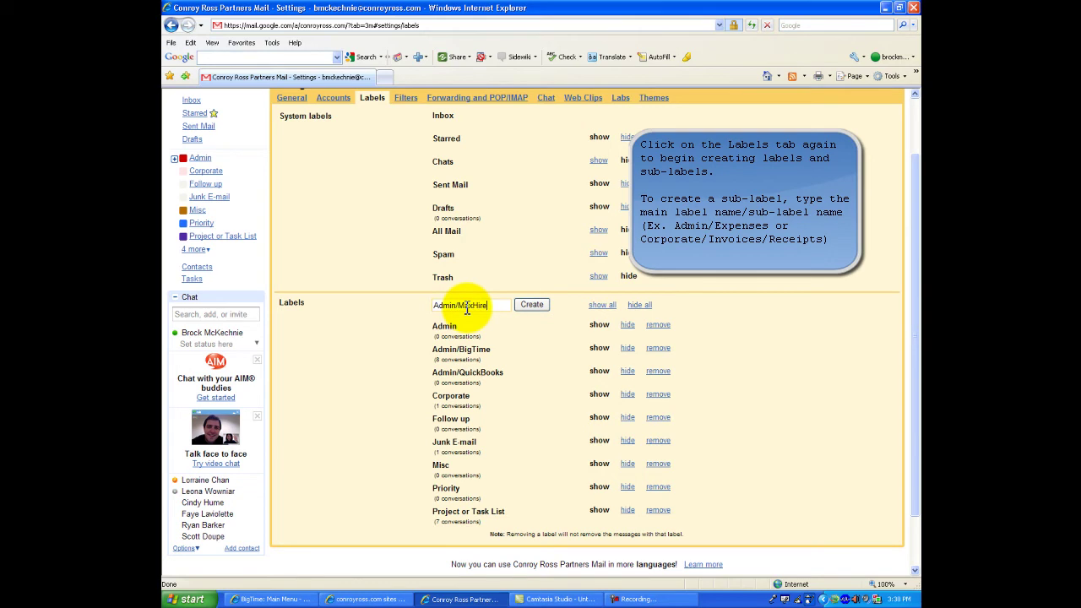
click(531, 303)
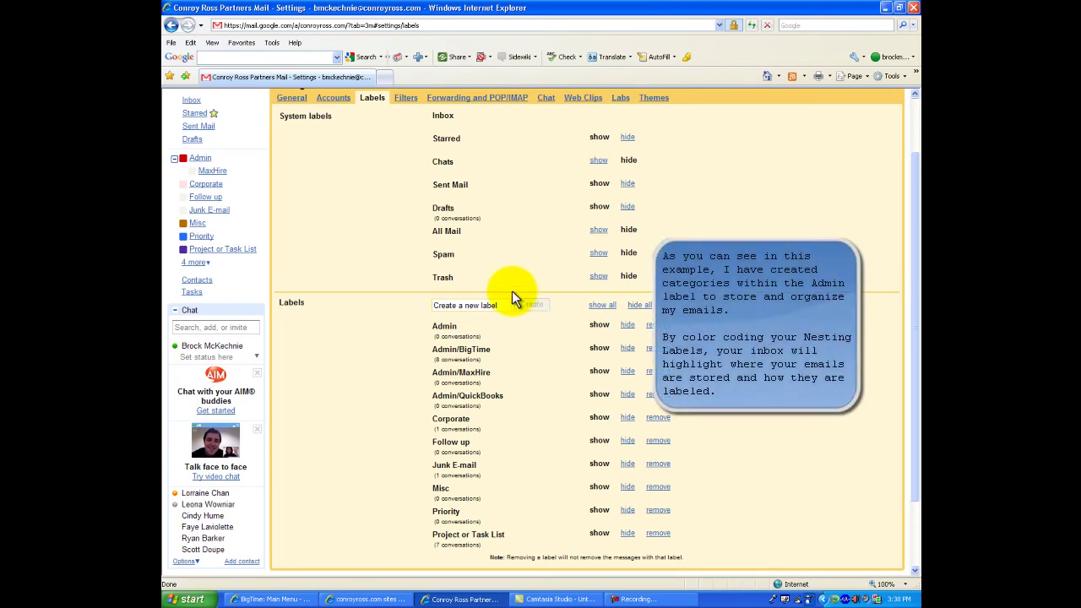
- Colour the Admin/MaxHire label green and the Admin/QuickBooks label pale orange
click(192, 170)
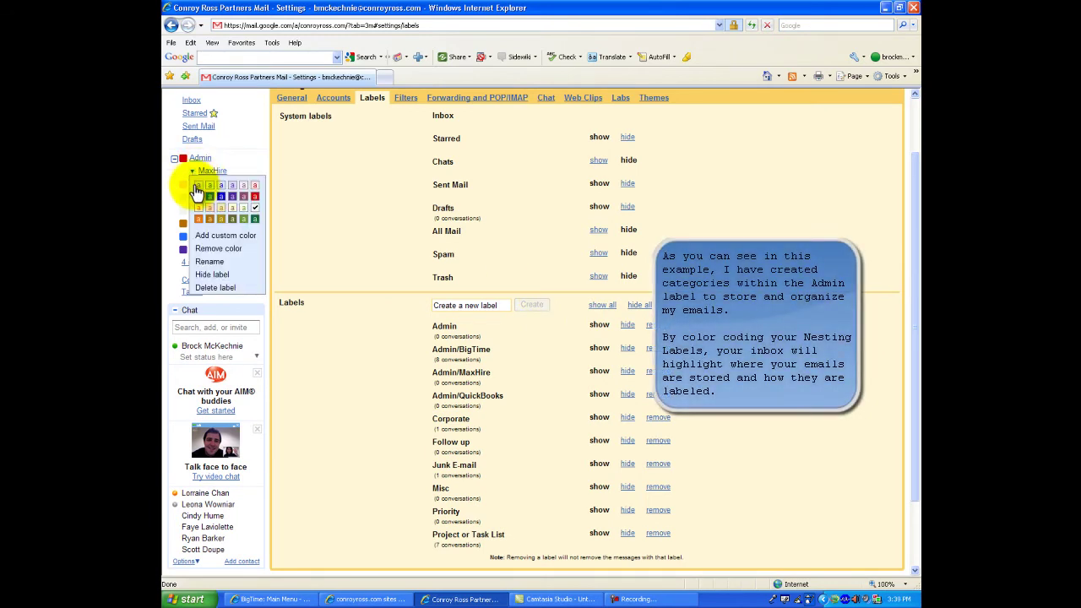
click(245, 220)
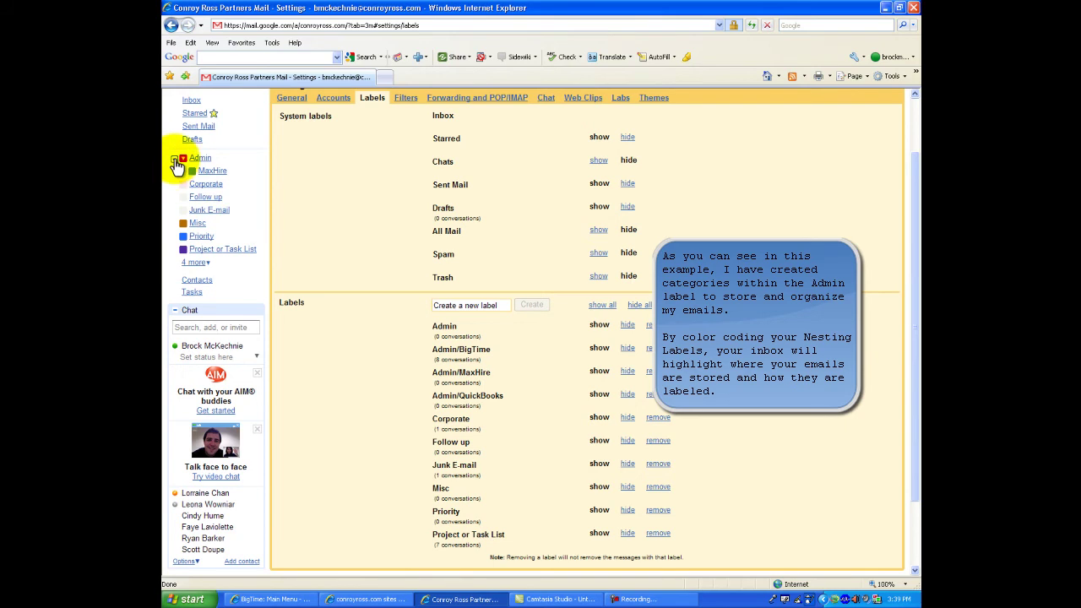
click(174, 159)
click(193, 199)
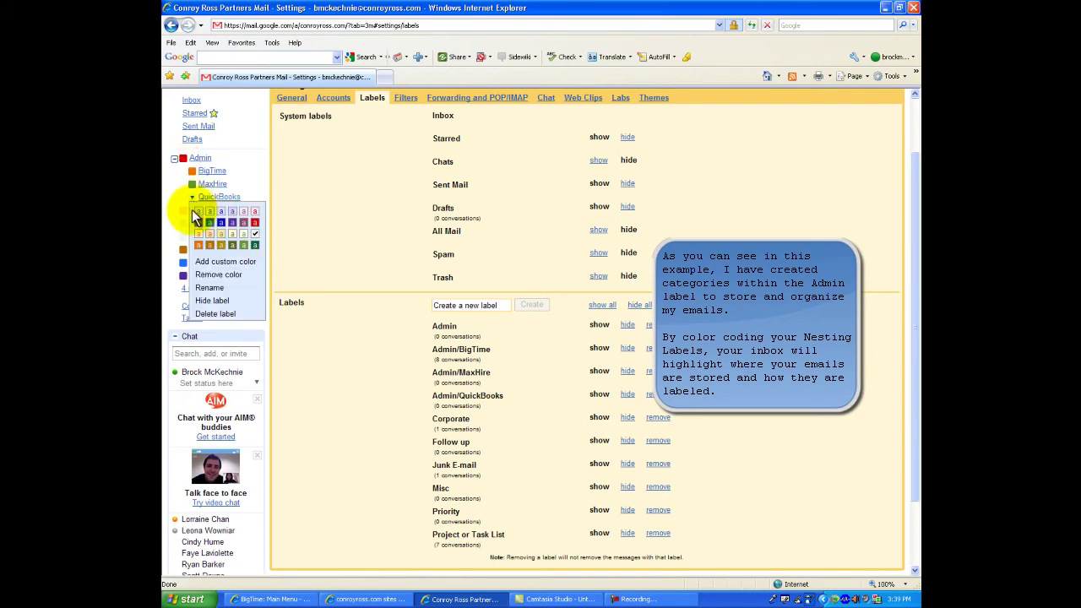
click(221, 233)
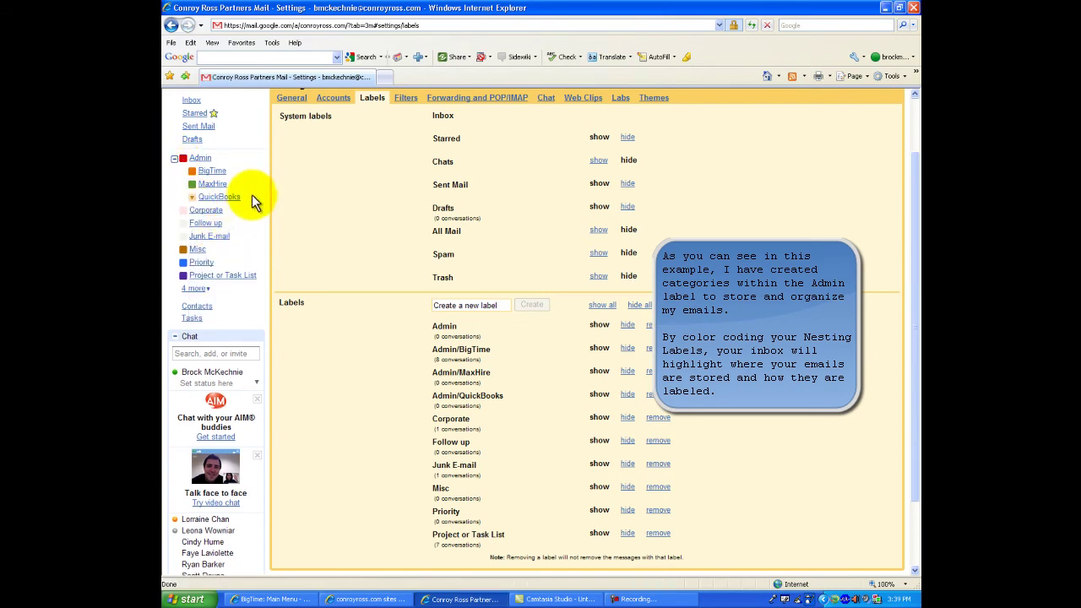
click(194, 202)
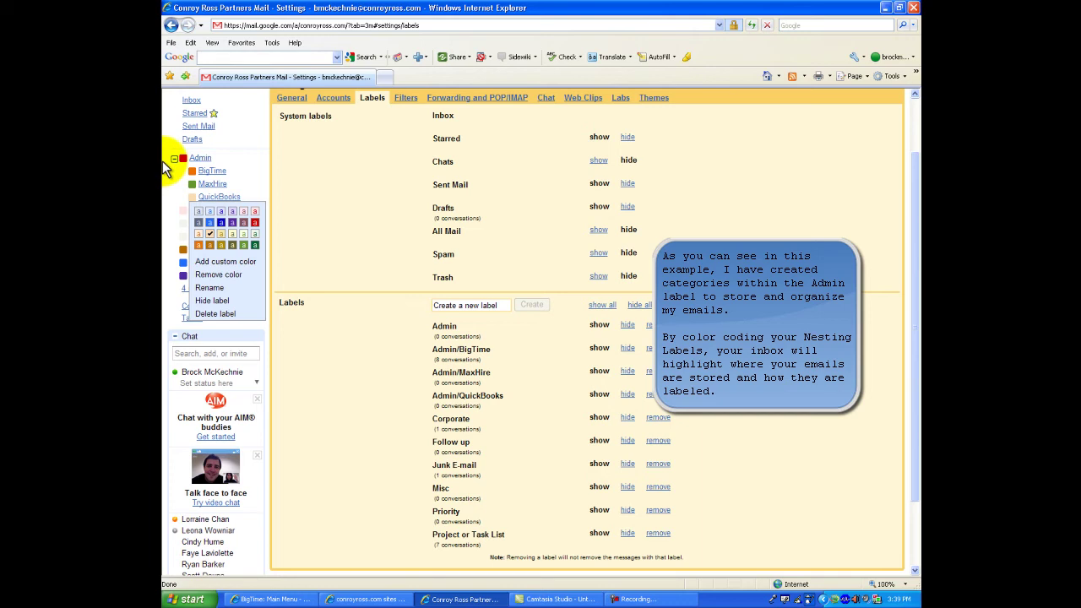
click(172, 174)
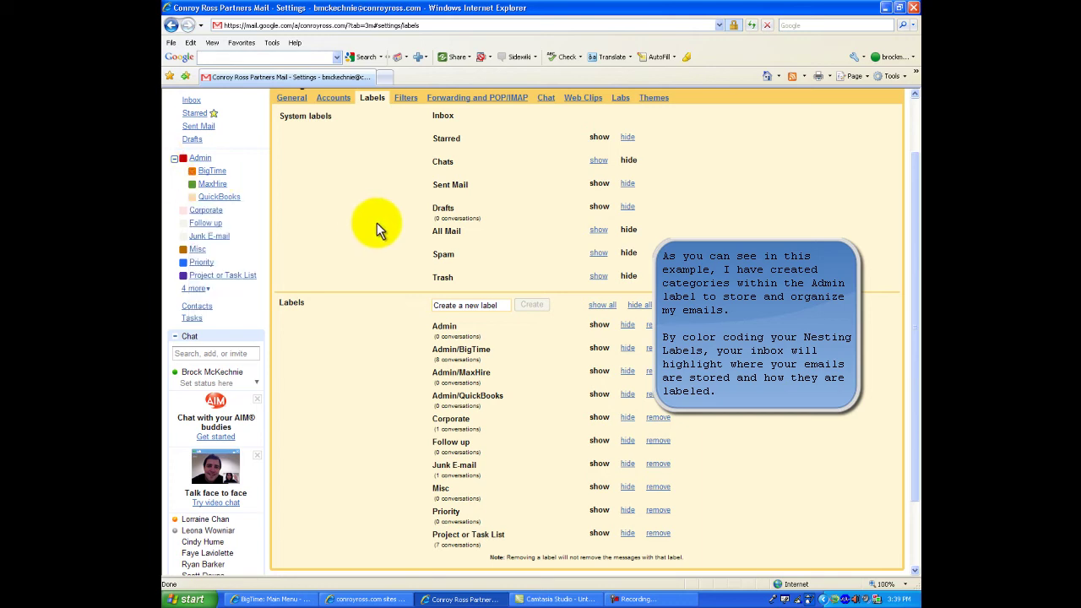
scroll(442, 258, up, 2)
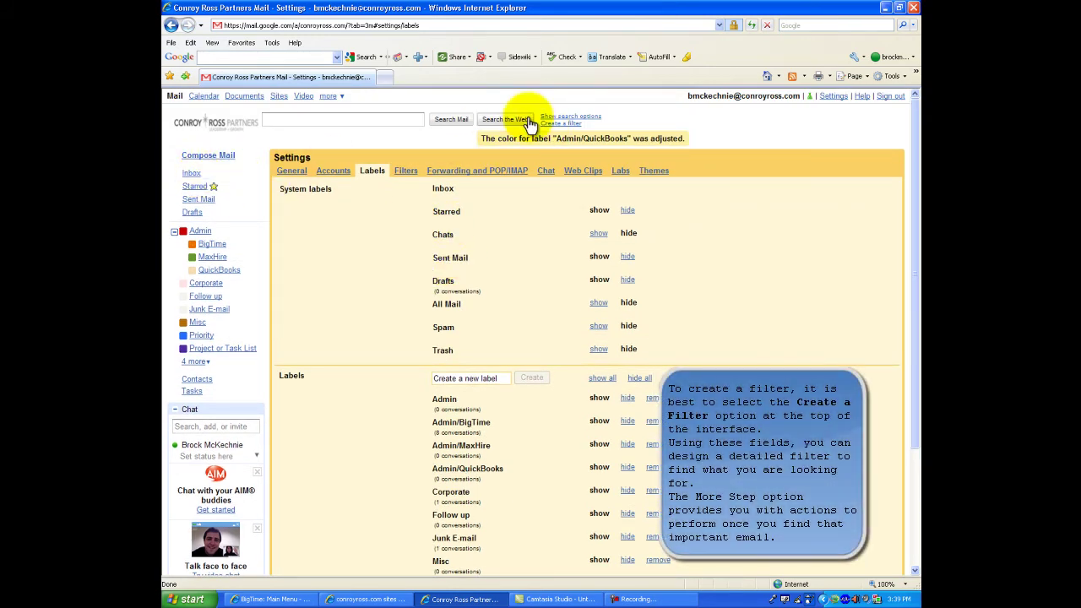
- Define a filter for mail from one coworker containing 'BigTime' and preview matches
click(559, 124)
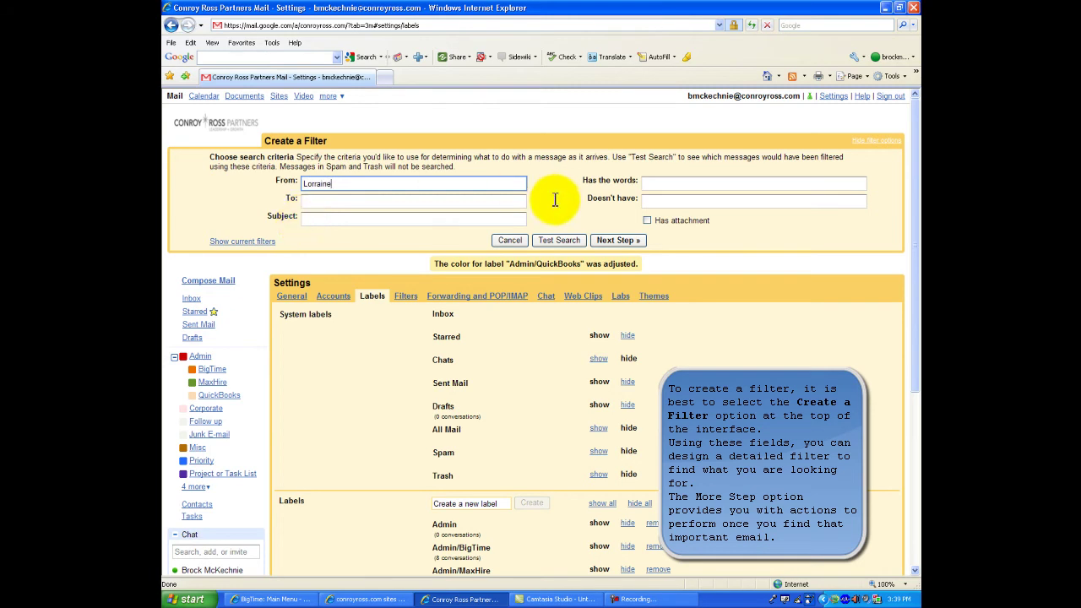
click(555, 240)
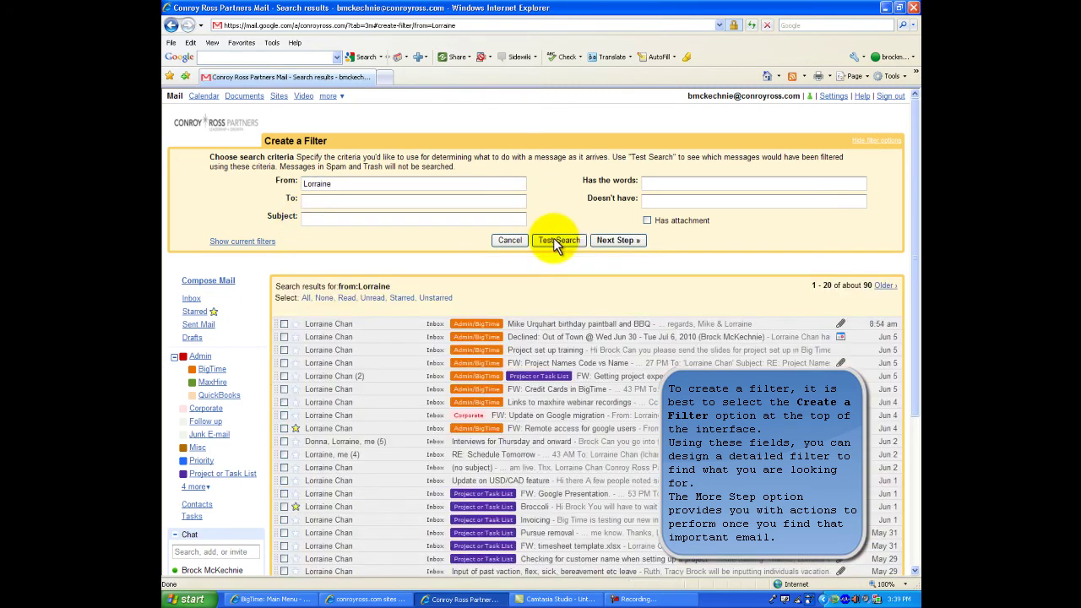
scroll(555, 242, down, 3)
scroll(554, 244, up, 2)
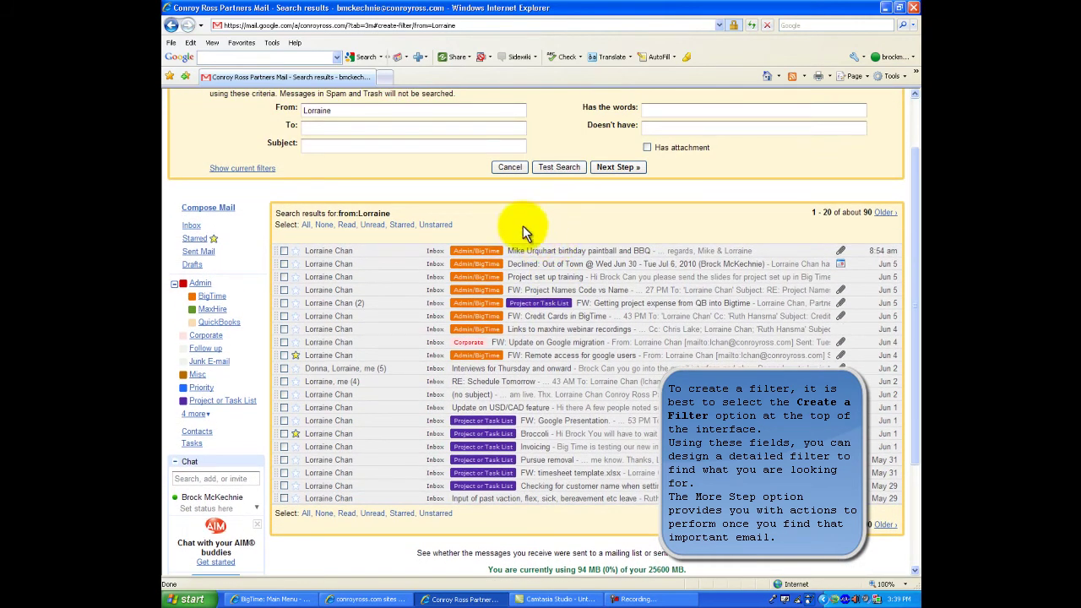
click(680, 109)
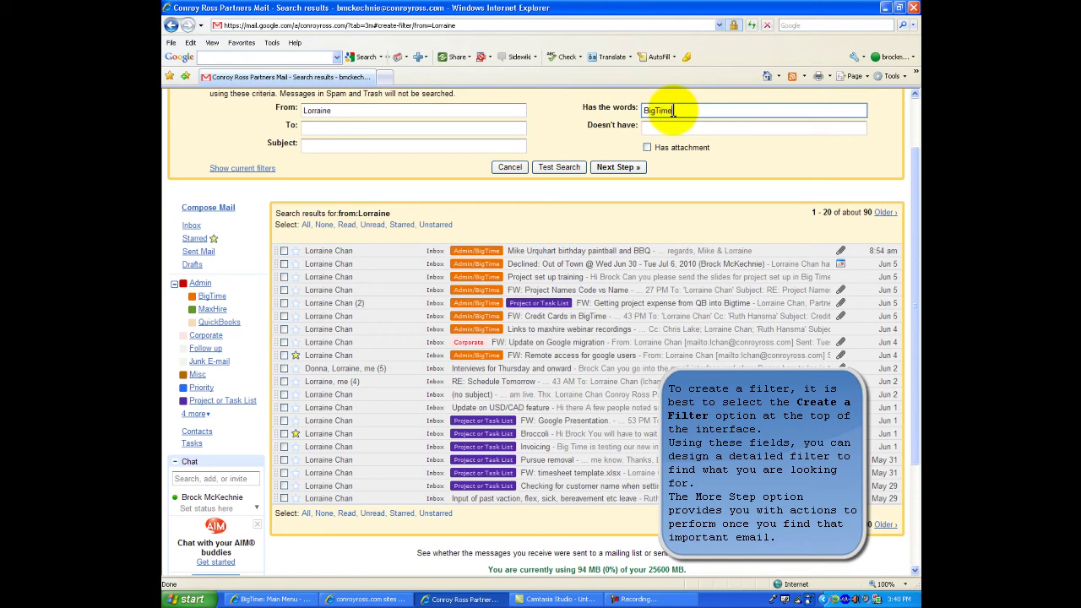
click(562, 168)
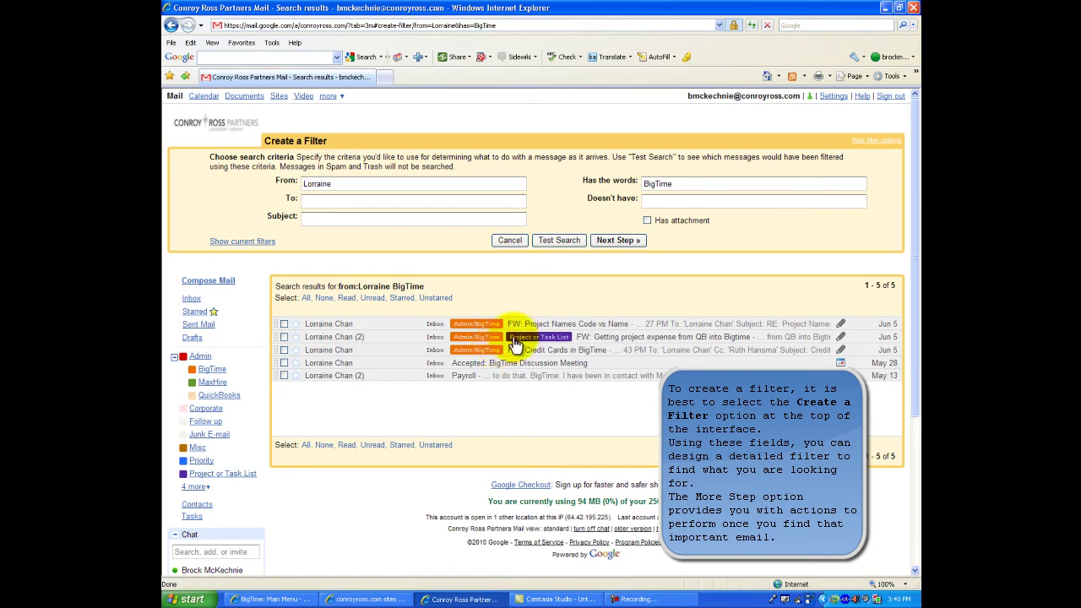
- Make the filter skip the inbox and delete matching mail, then create it
click(617, 240)
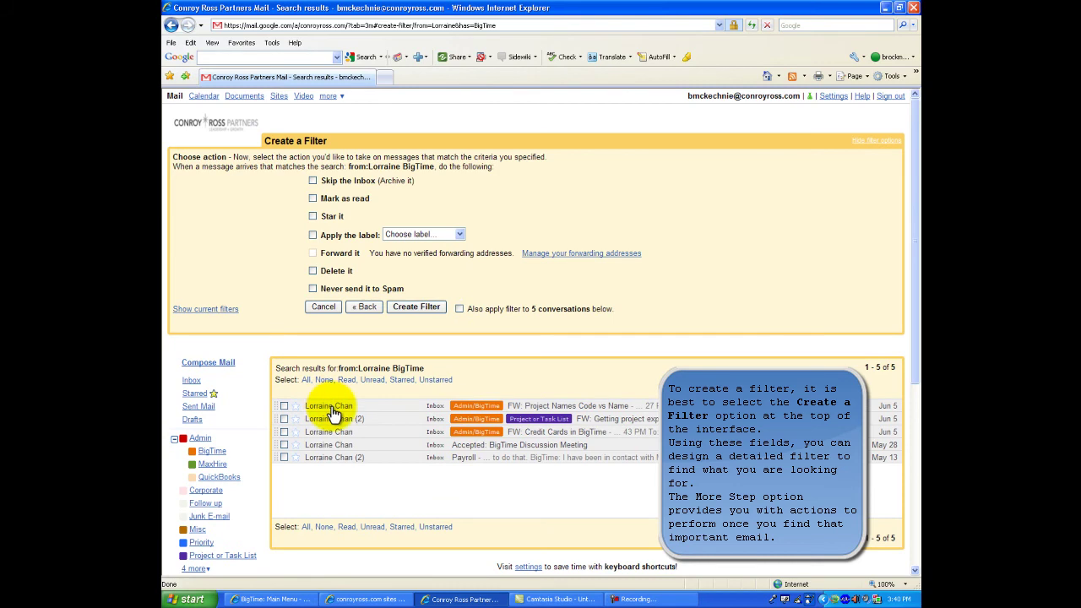
mouse_move(333, 412)
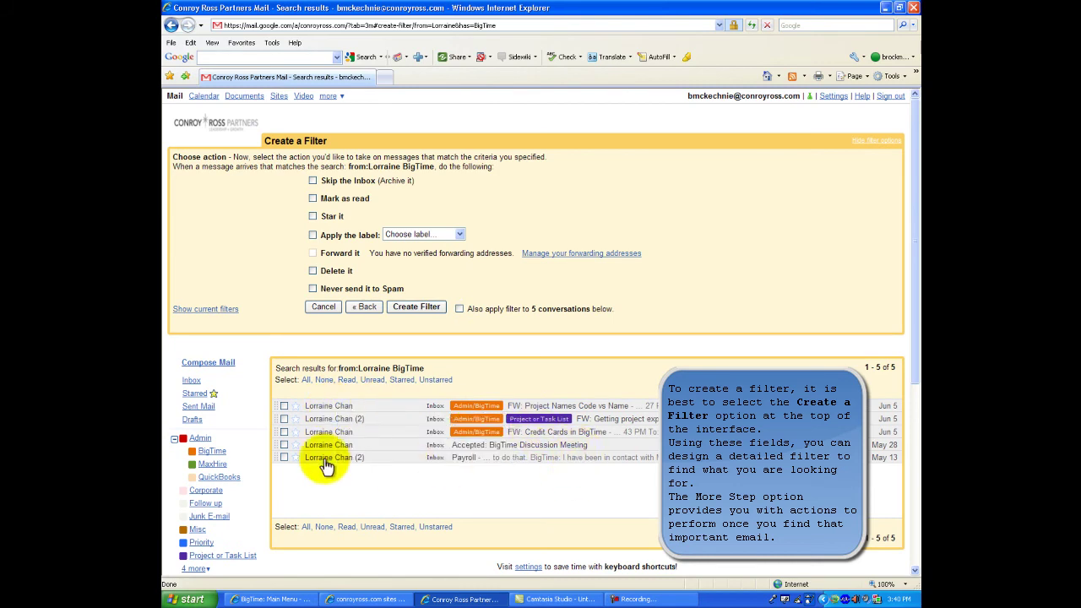
click(283, 444)
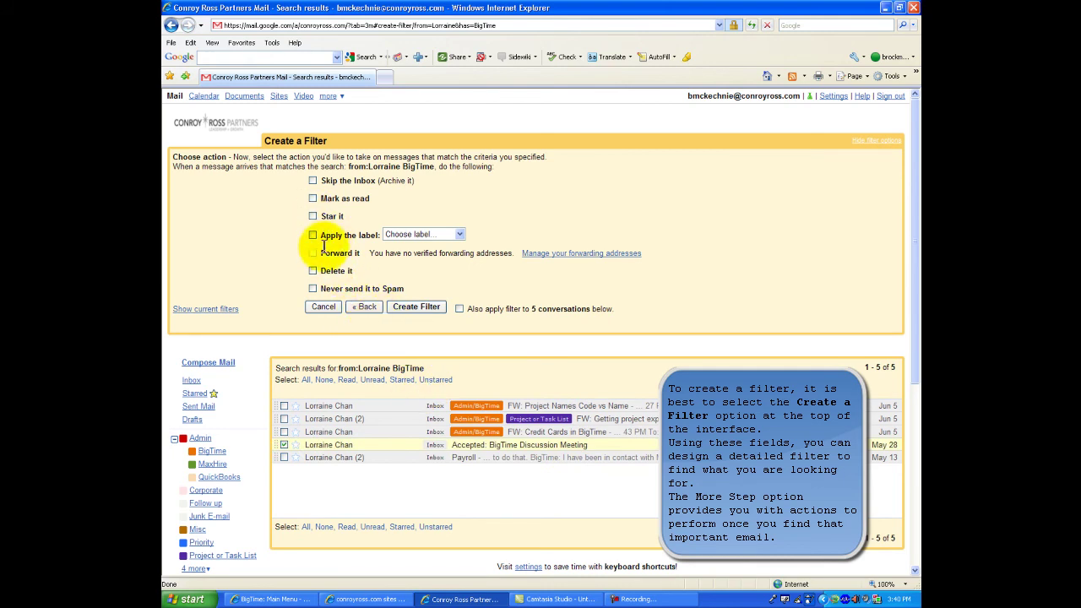
click(312, 270)
click(411, 309)
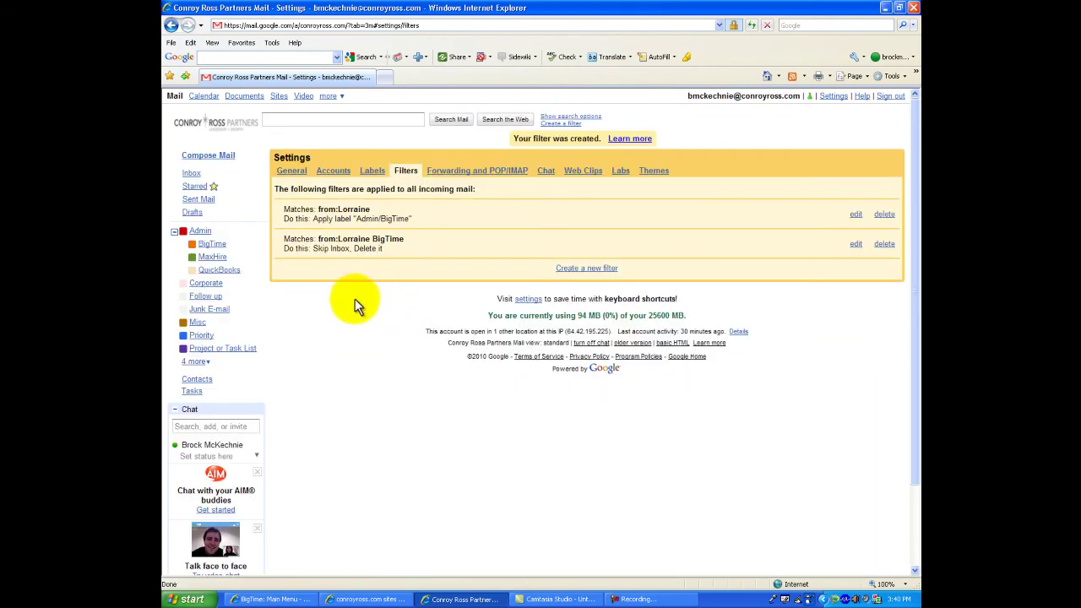
- Return to the Gmail inbox and open Google Calendar in a separate window
click(192, 173)
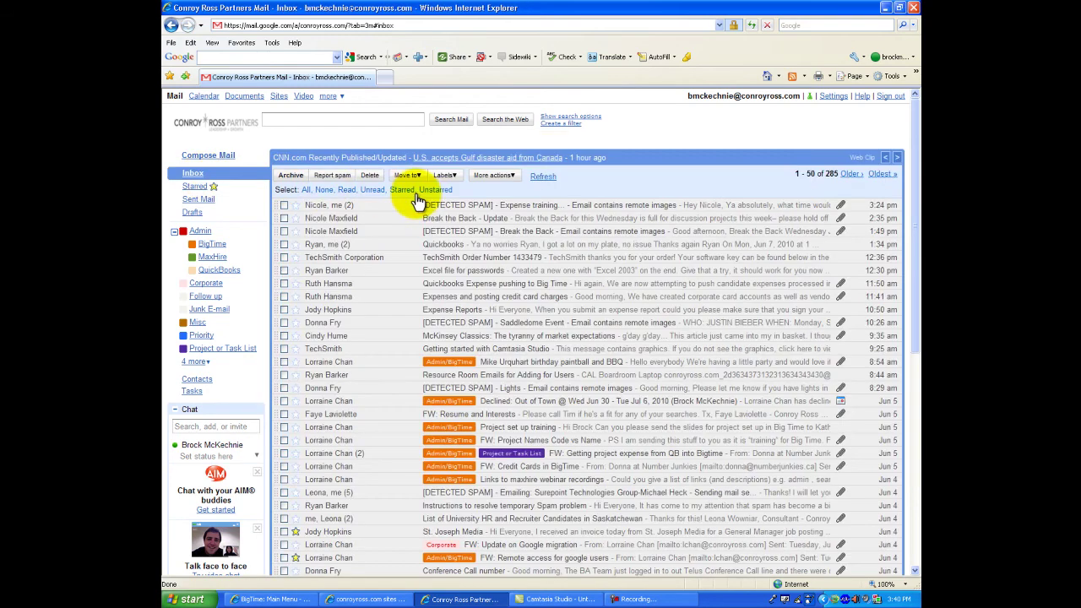
scroll(422, 313, down, 2)
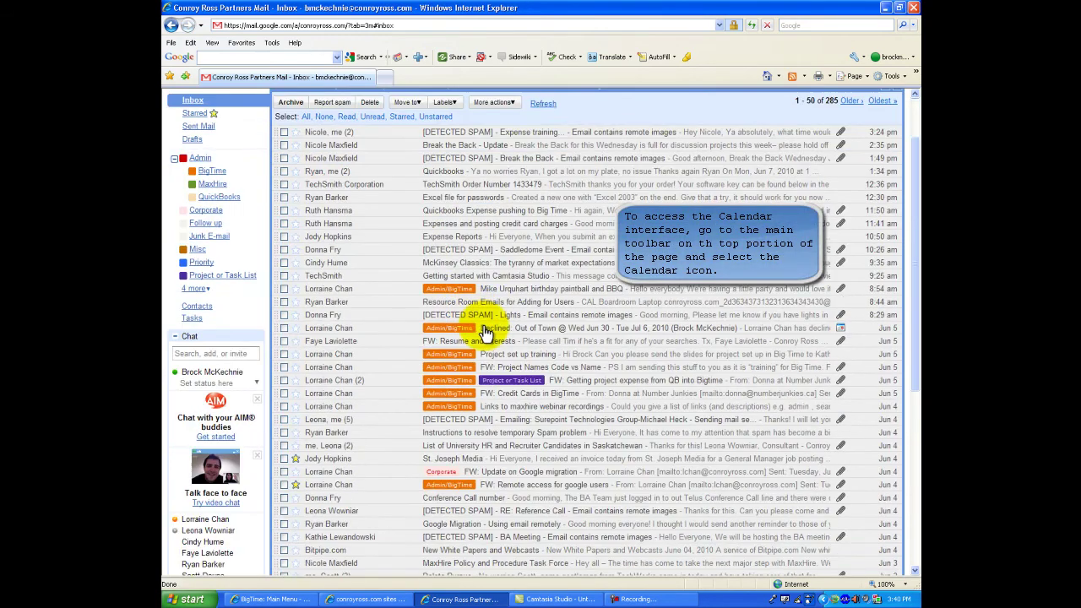
scroll(486, 334, up, 2)
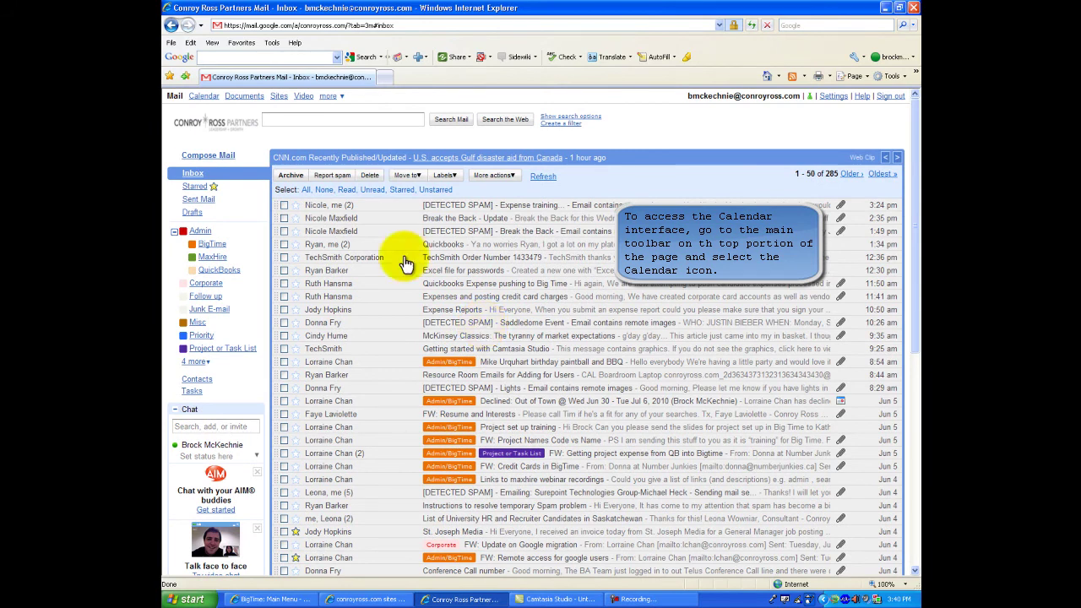
click(209, 96)
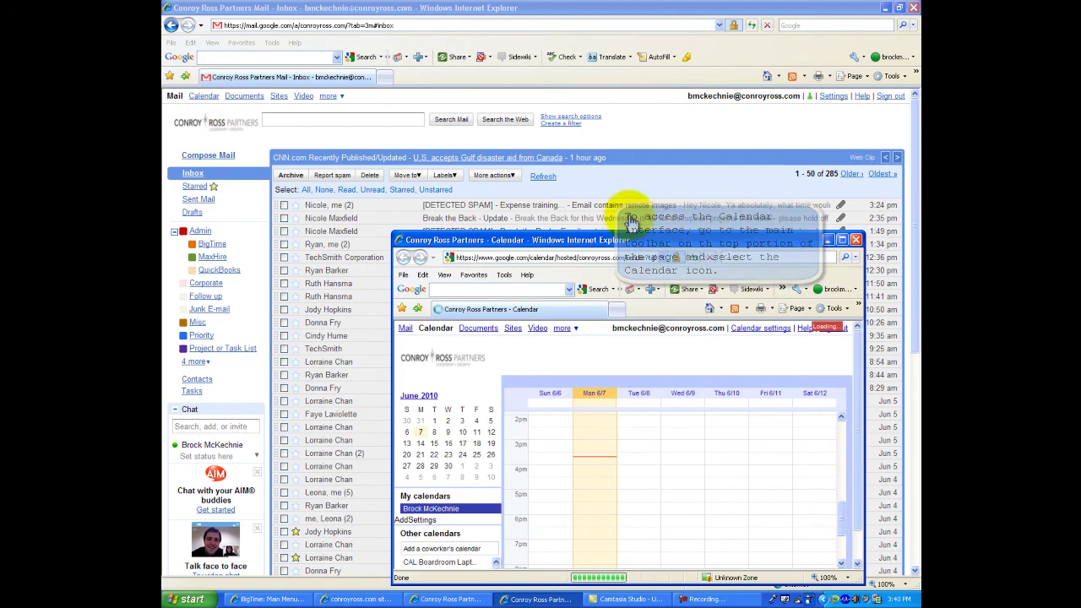
- Maximize the Calendar window and overlay the EDM Back Boardroom and one coworker's calendar
click(841, 241)
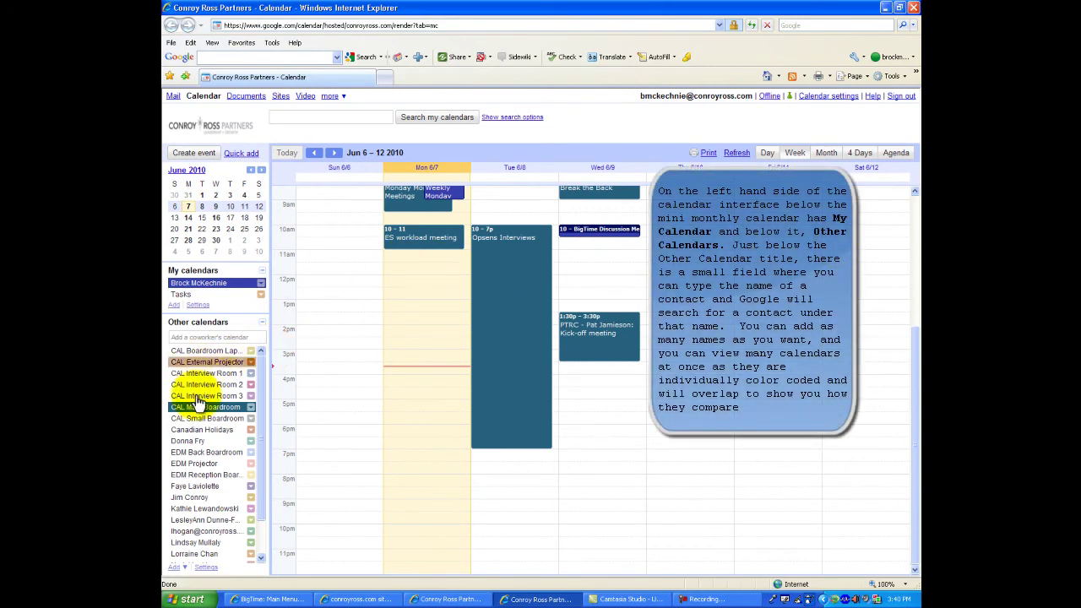
click(202, 451)
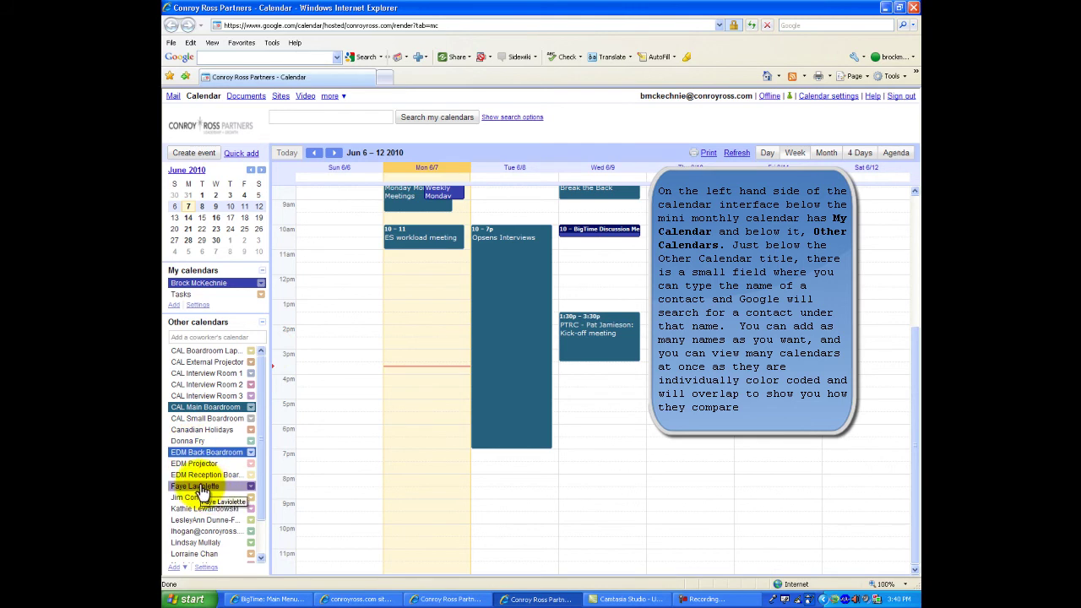
click(198, 487)
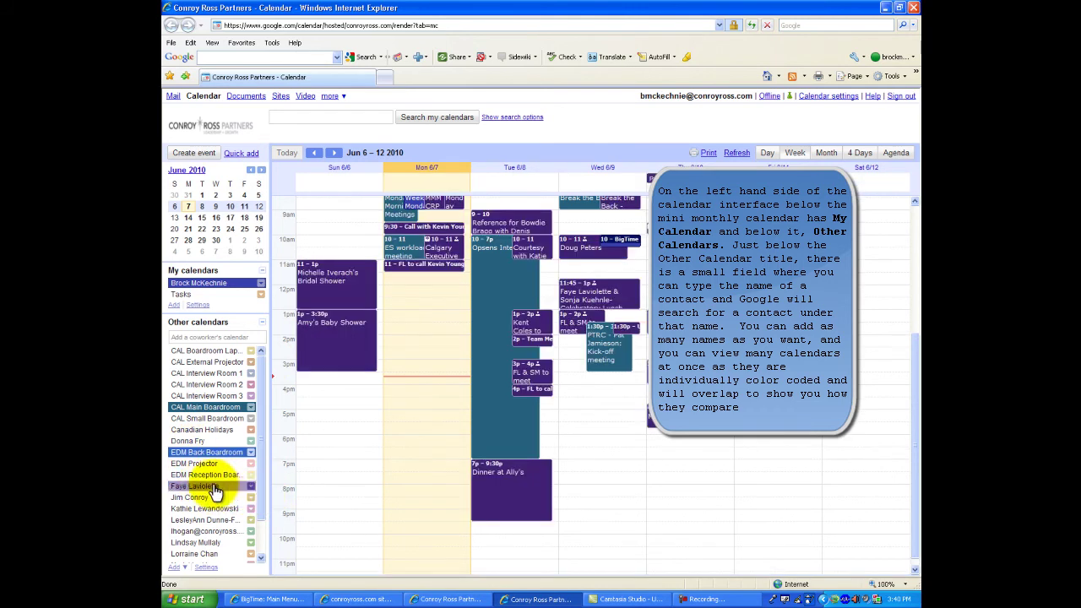
- Overlay another coworker's calendar and add one more by searching the coworker's name
click(198, 498)
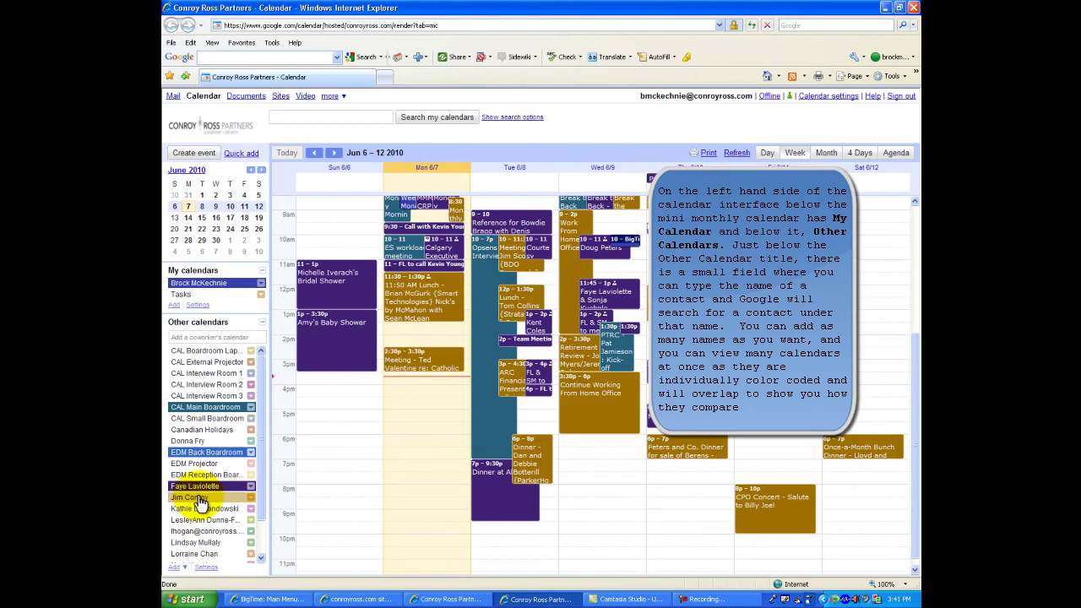
click(226, 337)
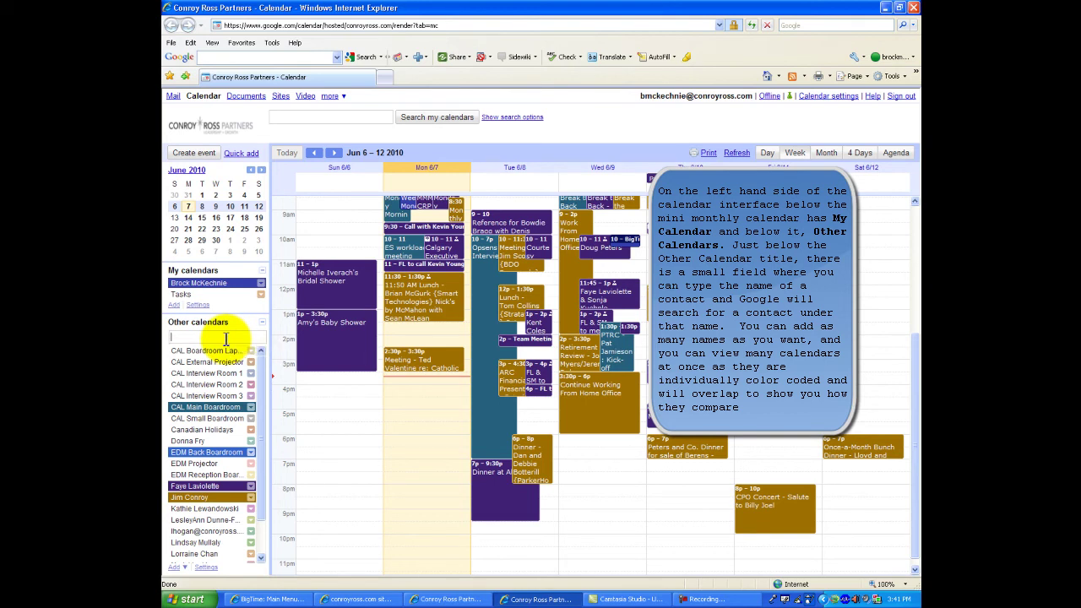
click(262, 430)
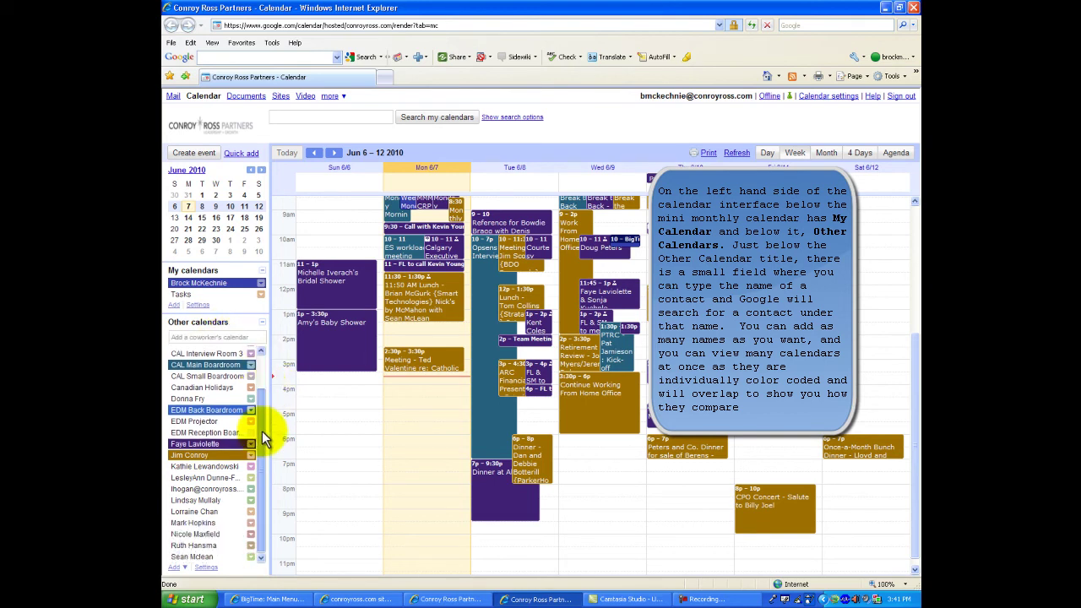
click(261, 357)
click(212, 337)
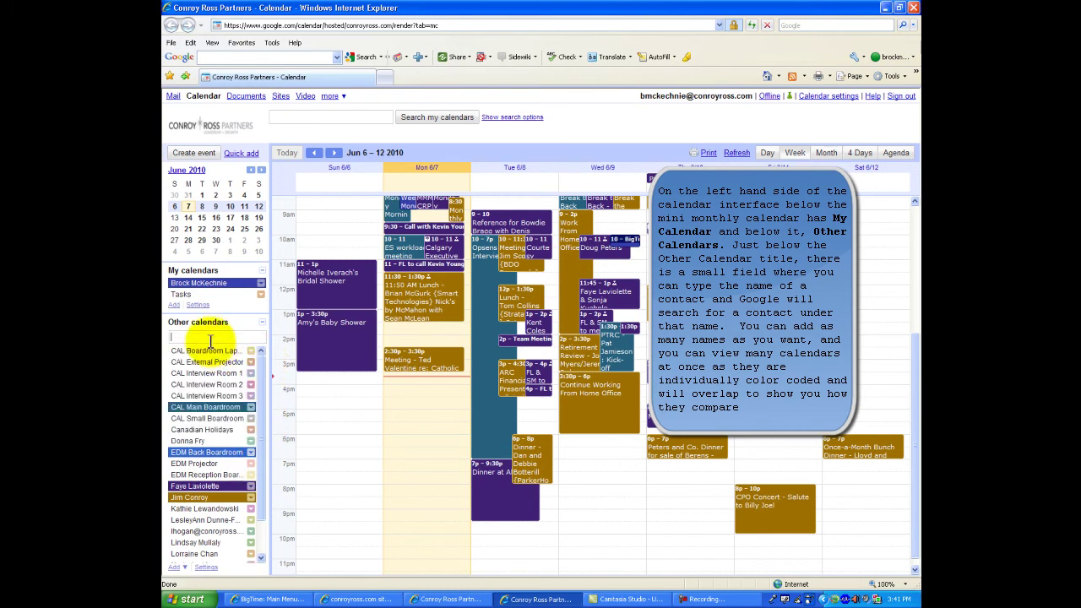
text(Scott)
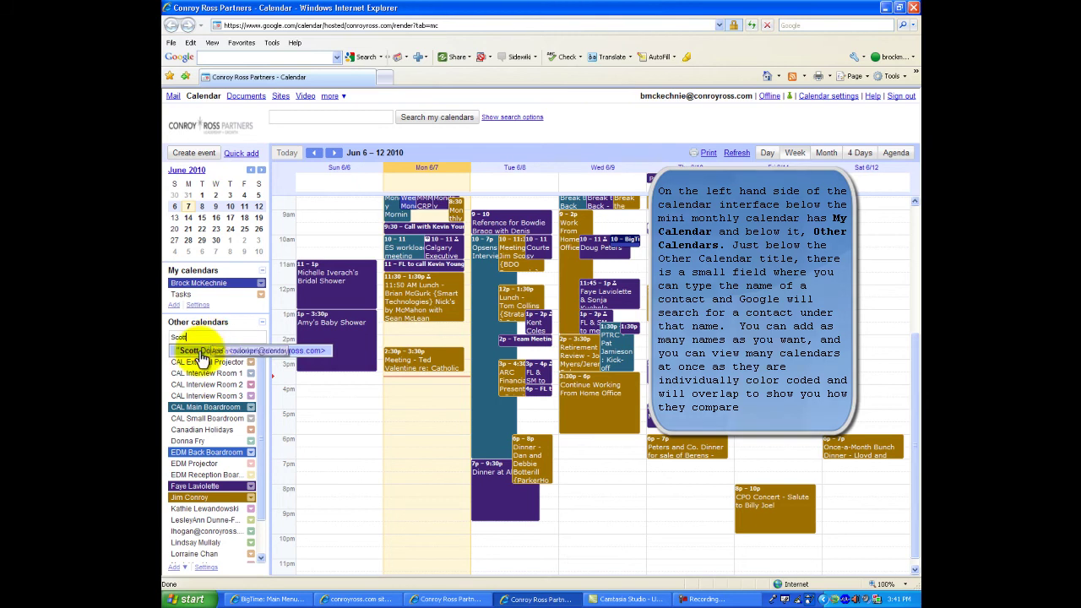
click(201, 351)
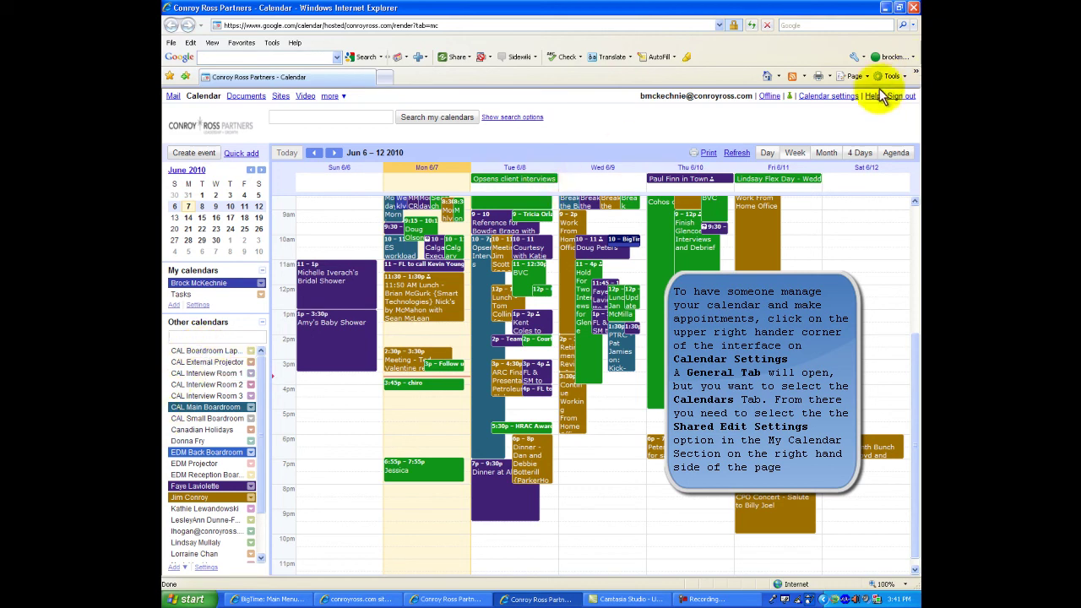
click(827, 96)
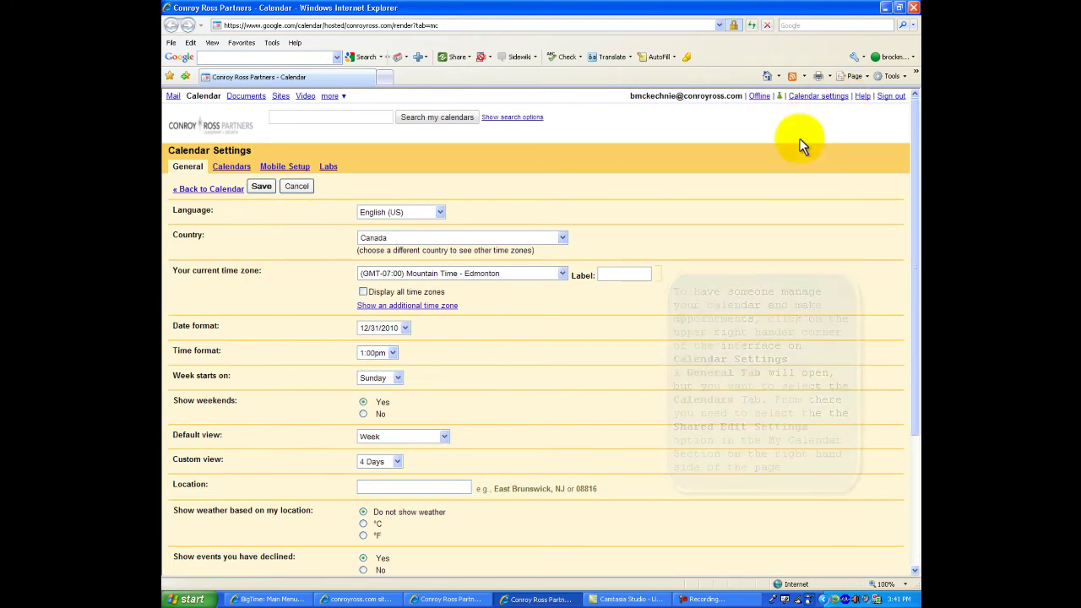
click(232, 168)
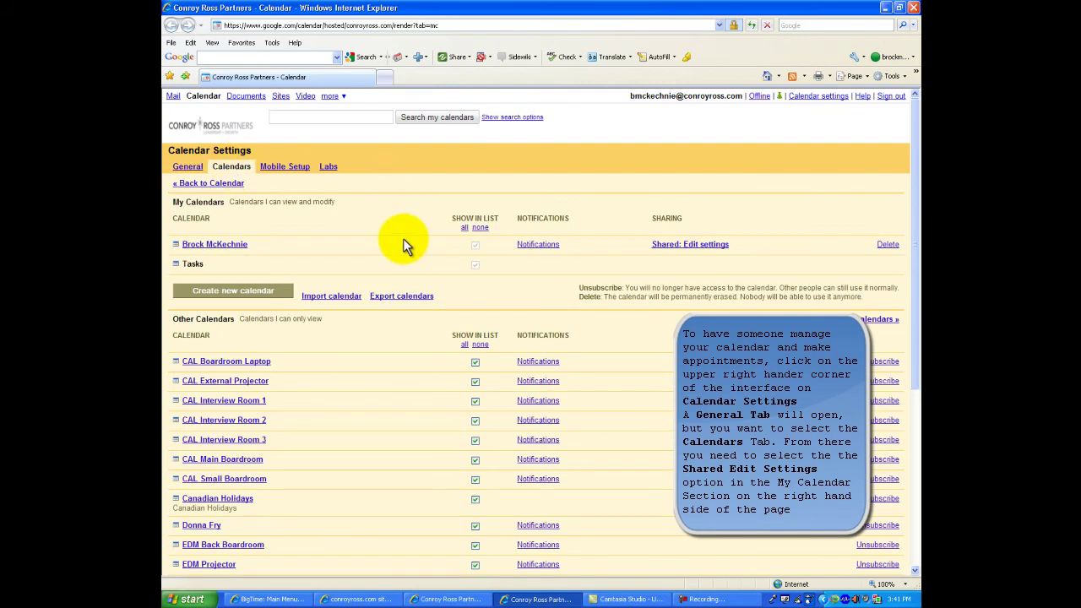
scroll(402, 244, down, 4)
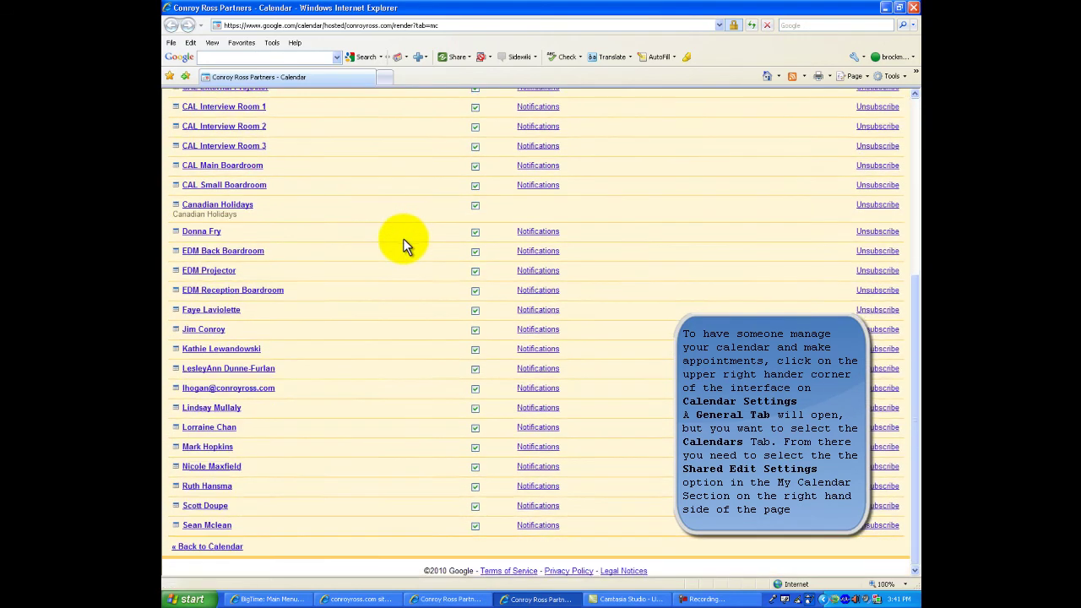
scroll(403, 243, up, 2)
scroll(405, 245, up, 3)
scroll(405, 245, down, 5)
scroll(405, 245, up, 4)
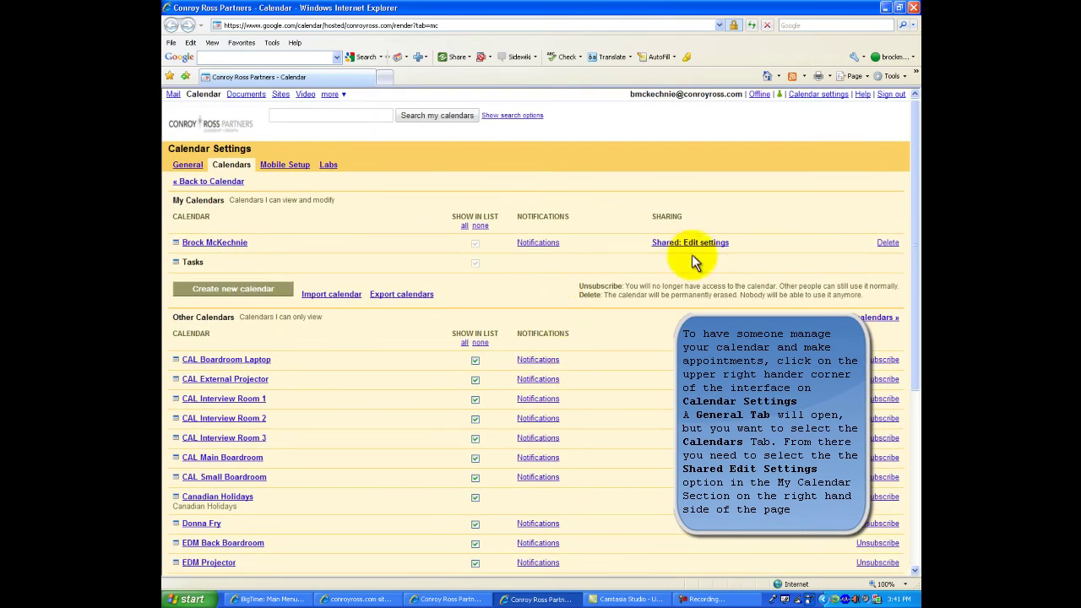
- Share my calendar with a colleague with Make changes AND manage sharing, remove them, then save
click(675, 242)
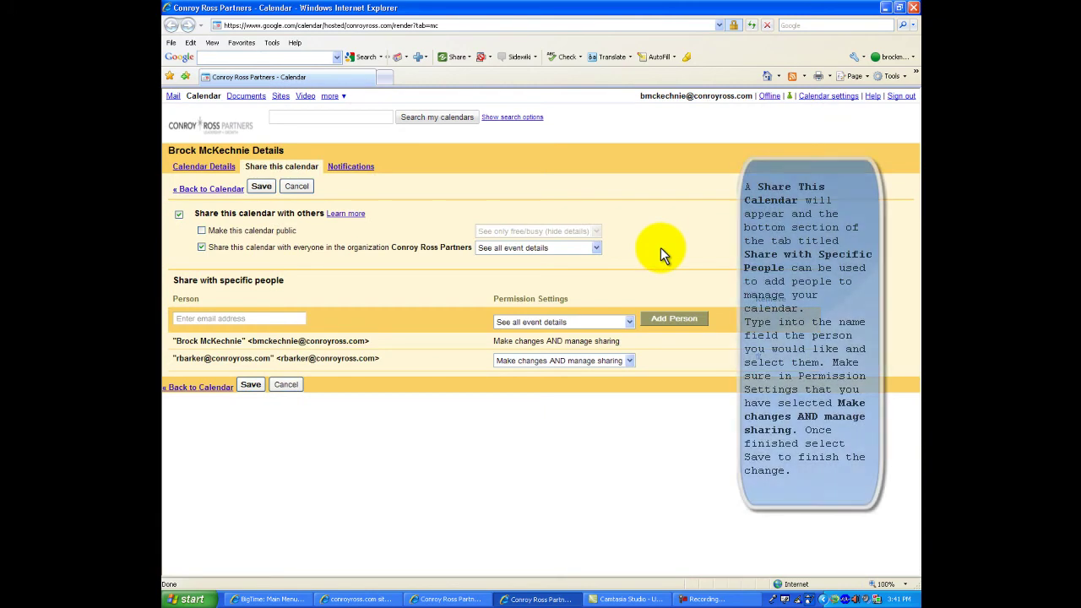
click(200, 319)
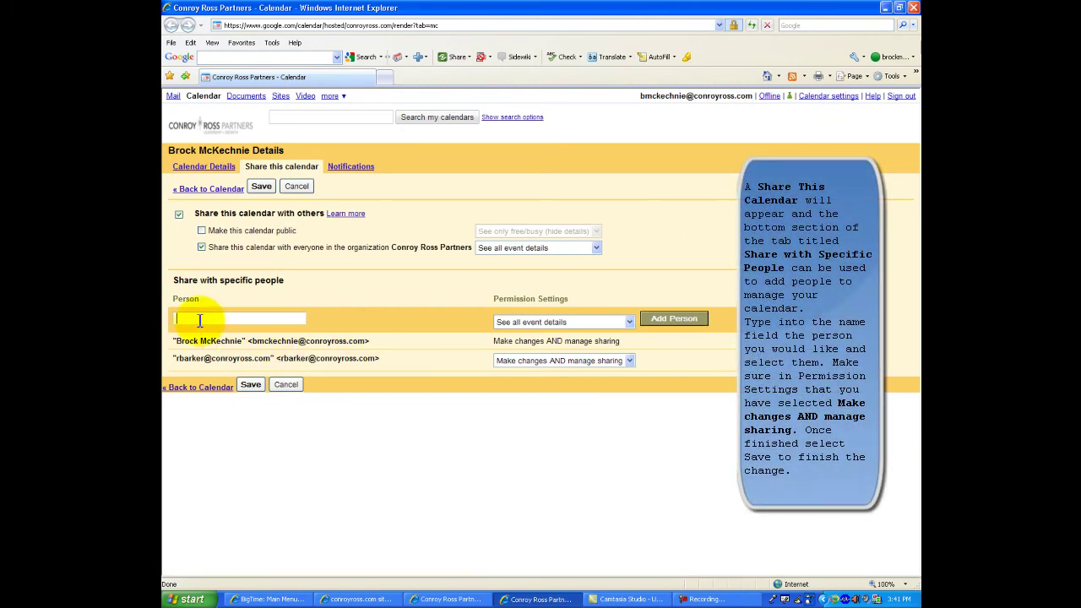
text(Rut)
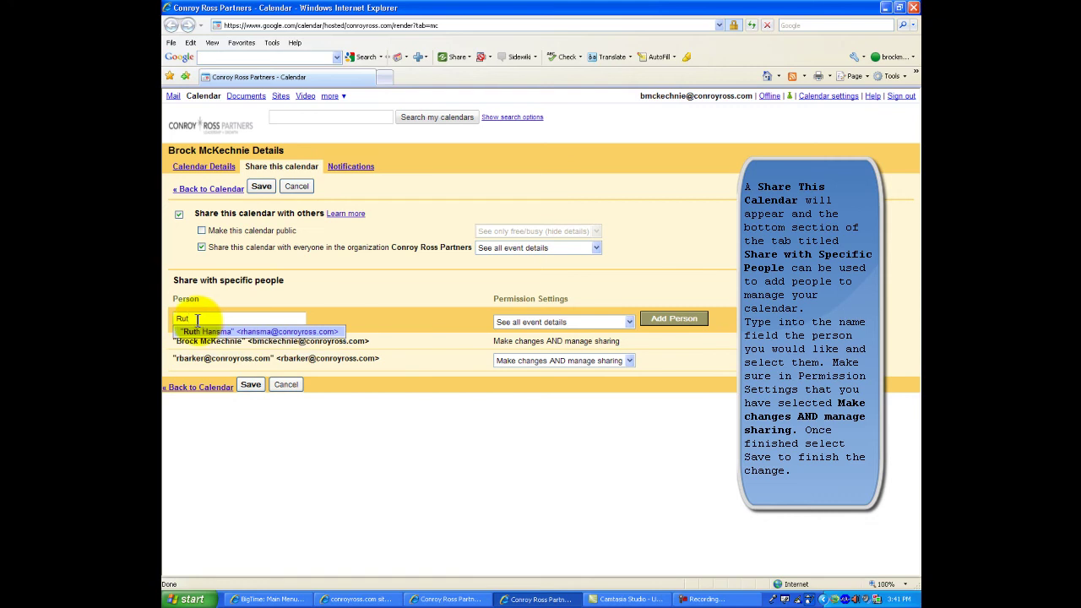
click(206, 333)
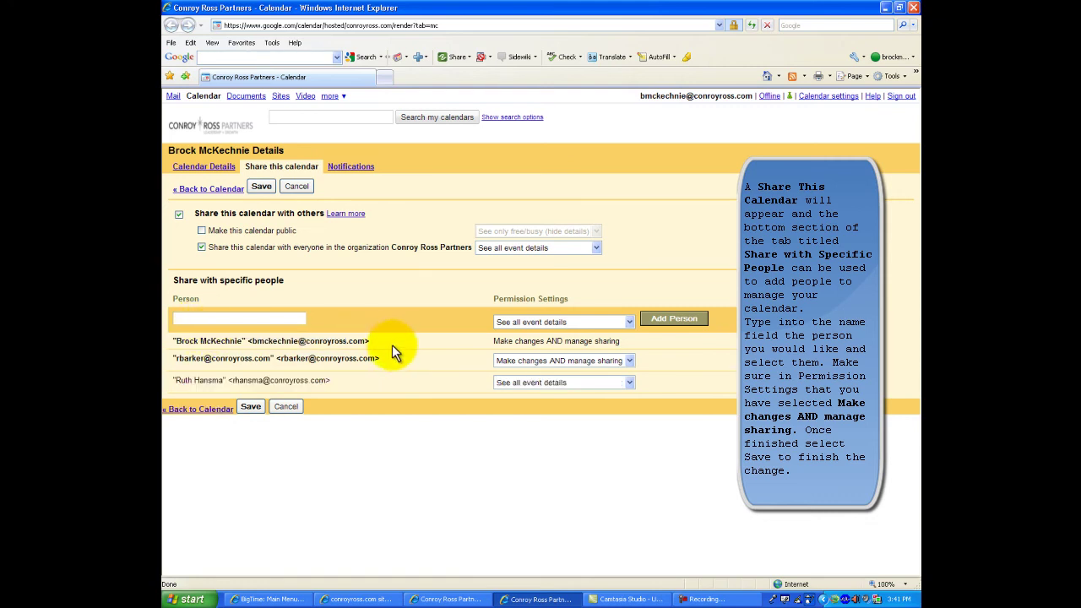
click(625, 383)
click(591, 394)
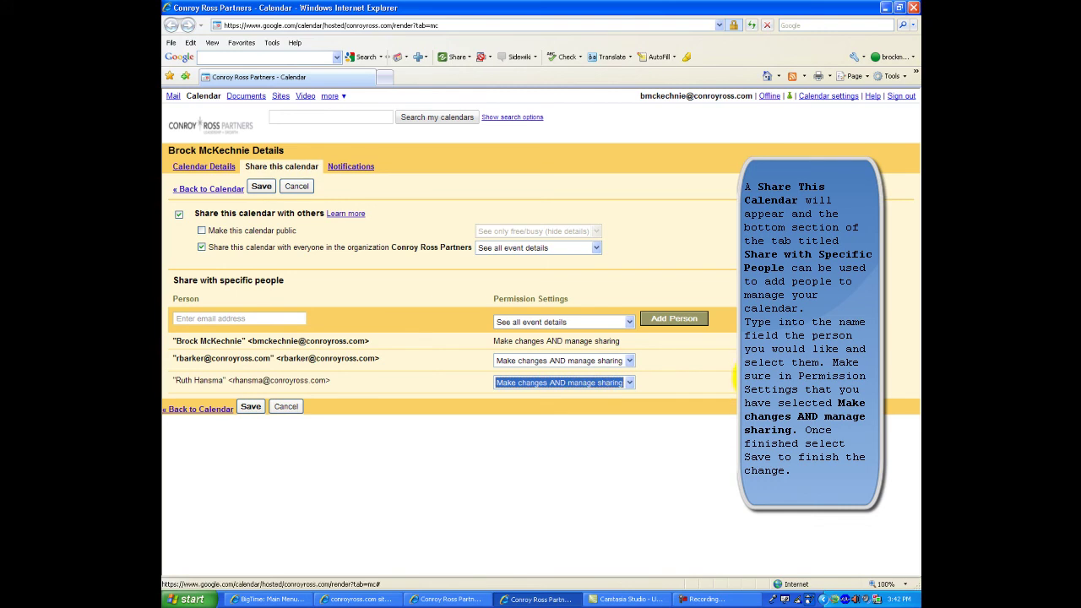
click(743, 381)
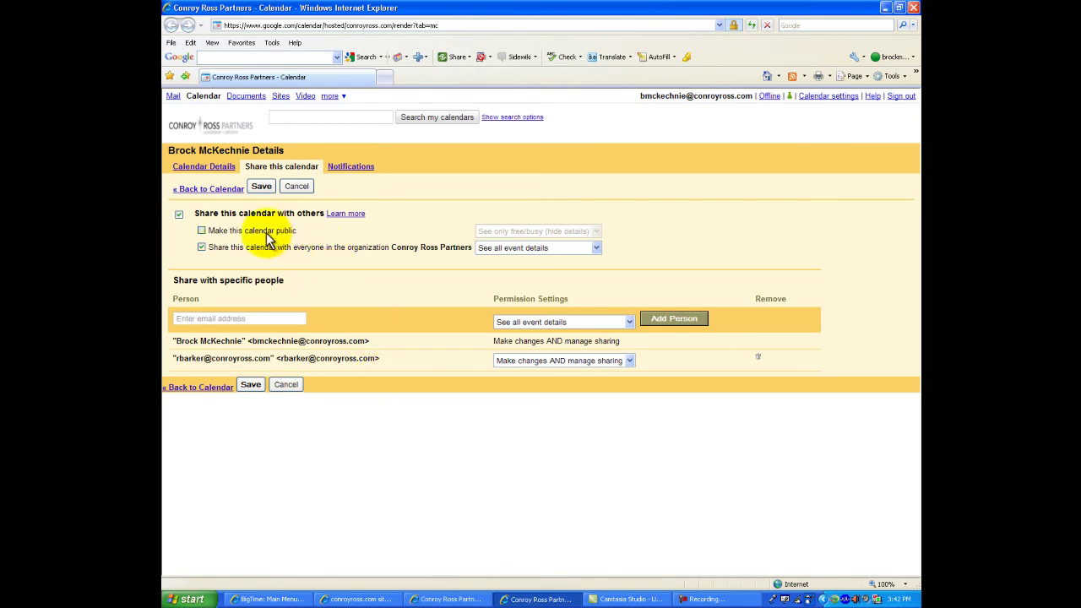
click(250, 385)
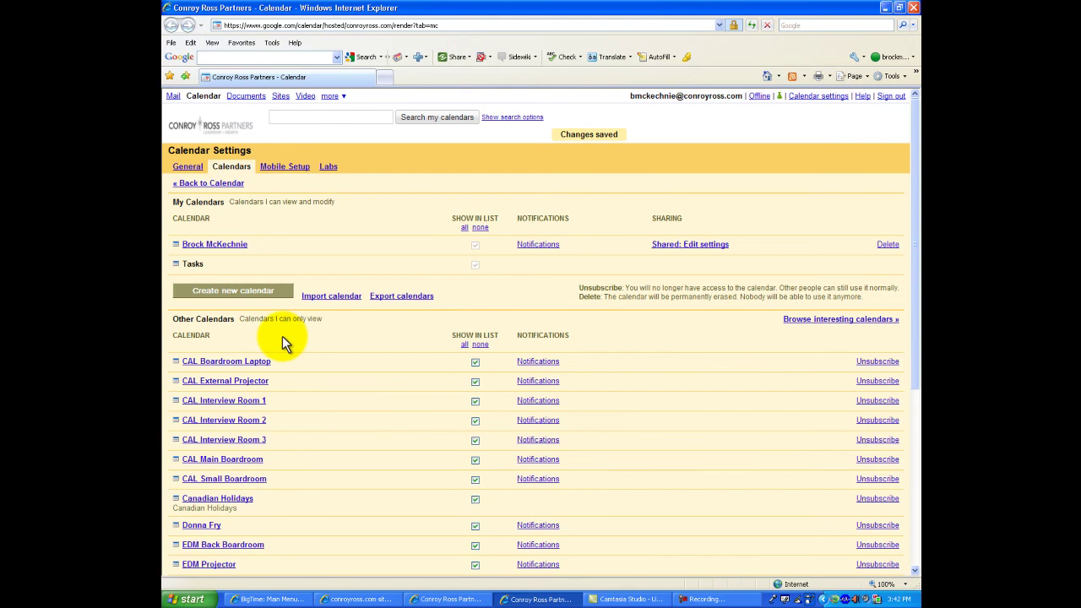
- Back in the week view, turn off the EDM Back Boardroom and all coworker overlays
click(190, 185)
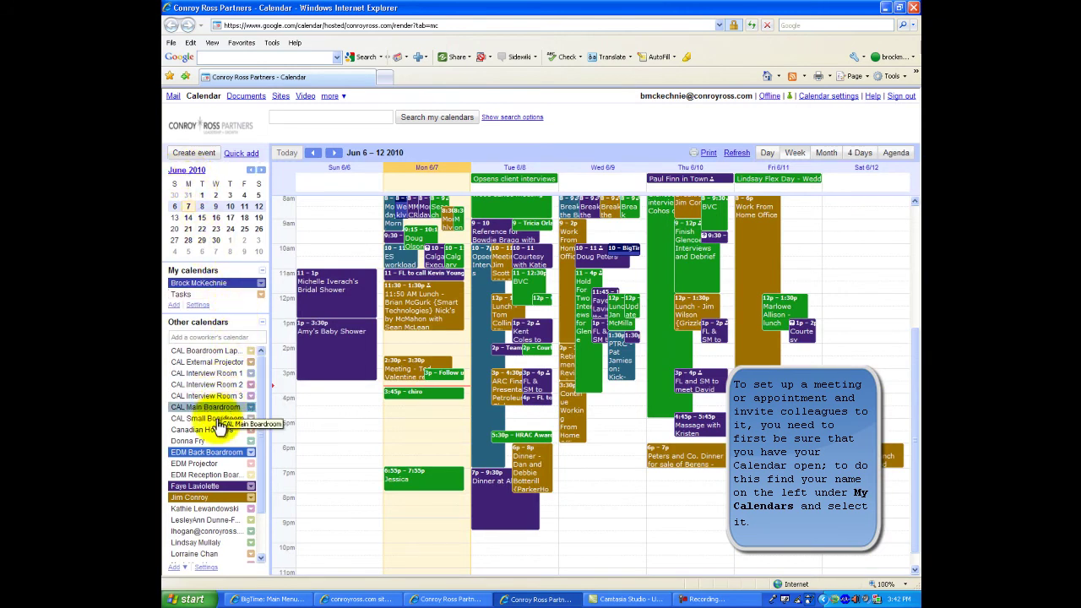
click(206, 453)
click(199, 486)
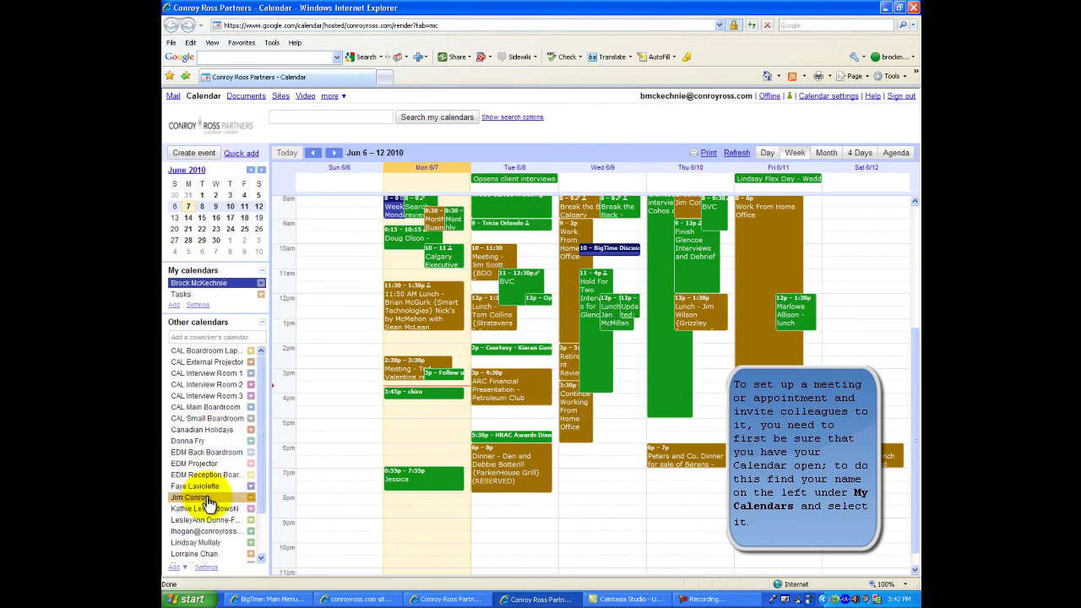
click(209, 504)
click(207, 463)
scroll(224, 472, down, 1)
scroll(227, 475, down, 1)
click(202, 546)
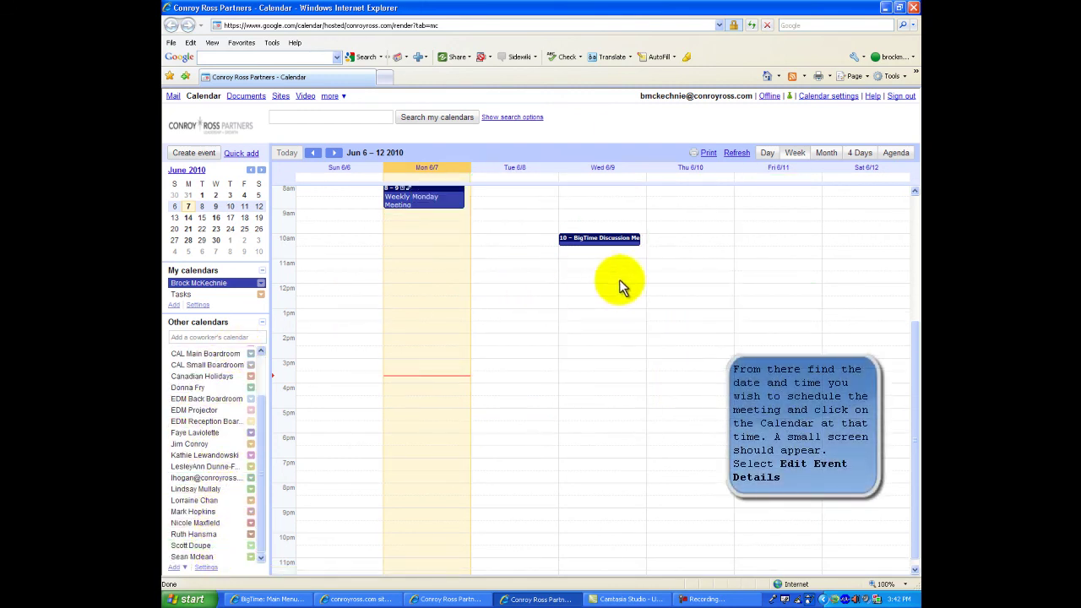
- Create a Thursday 6/10 11:30am–12:30pm meeting in full details and check guest and room availability
click(685, 276)
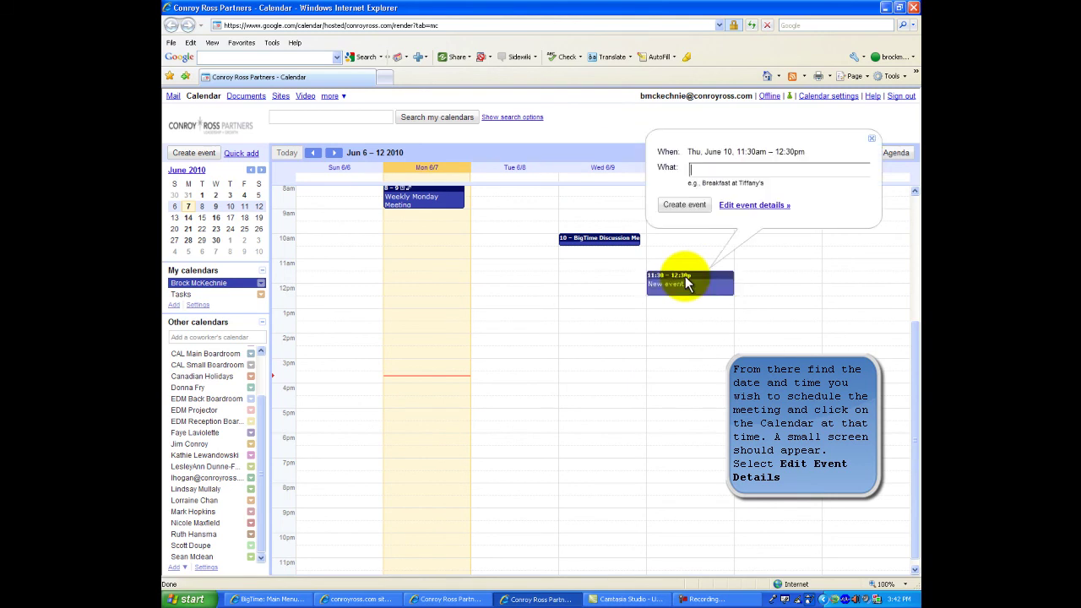
click(748, 206)
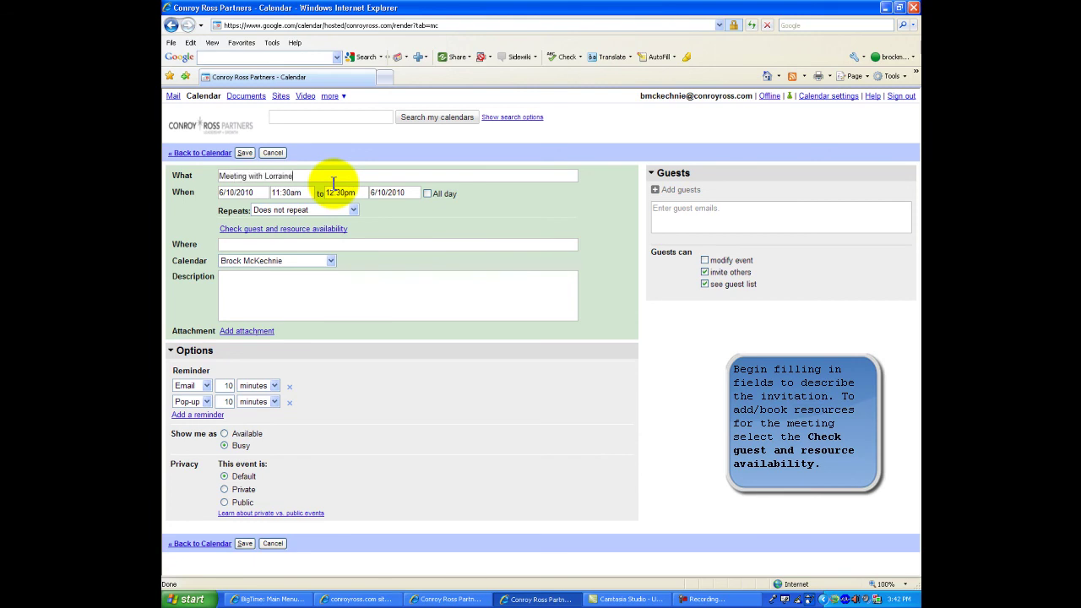
click(322, 232)
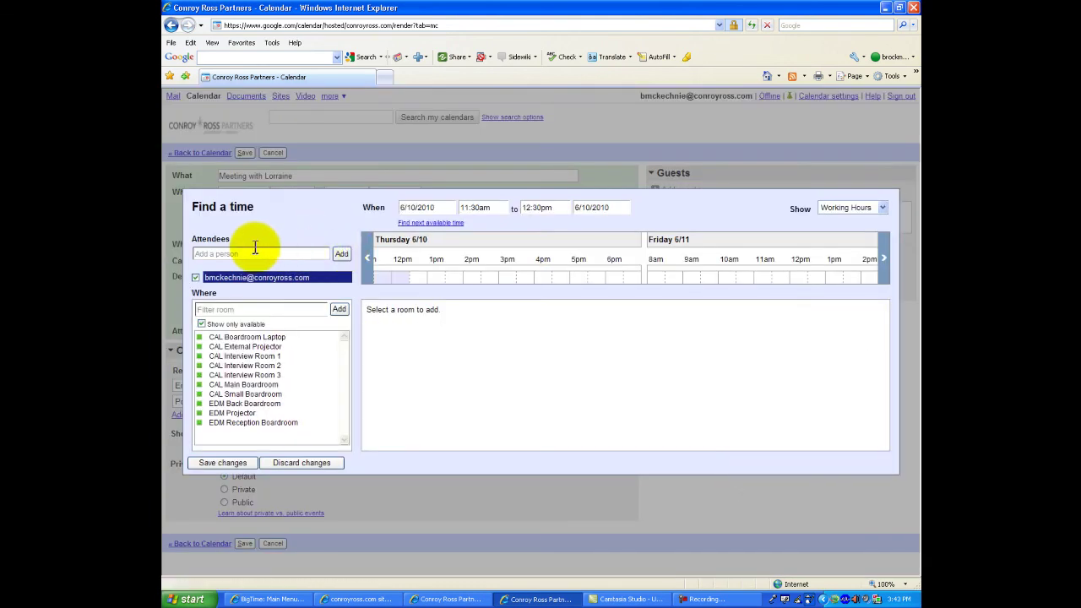
- Add a colleague as a meeting attendee from the name suggestions
click(250, 253)
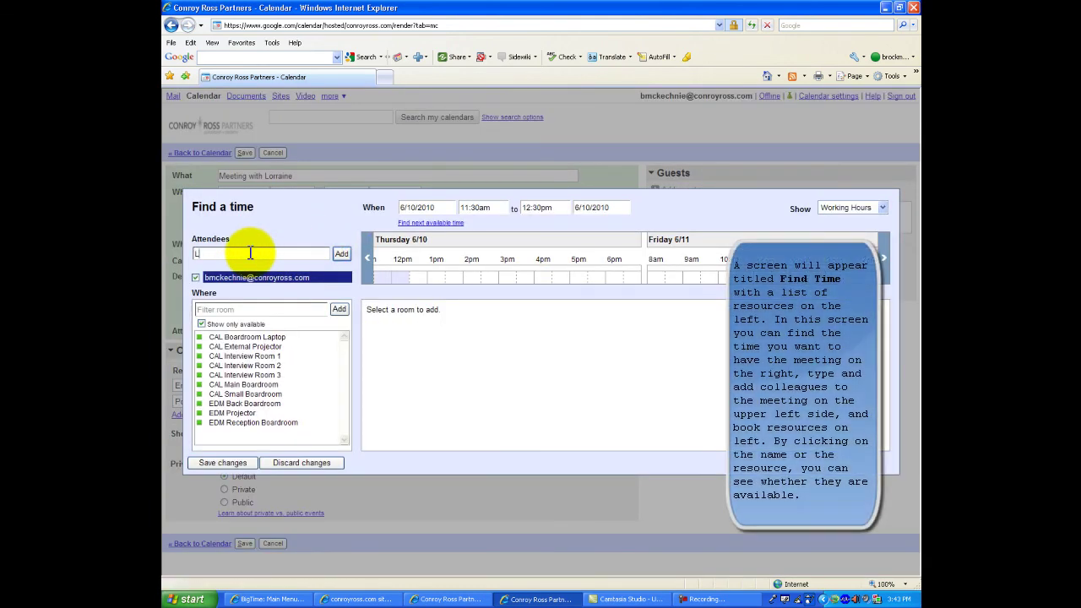
text(Lorr)
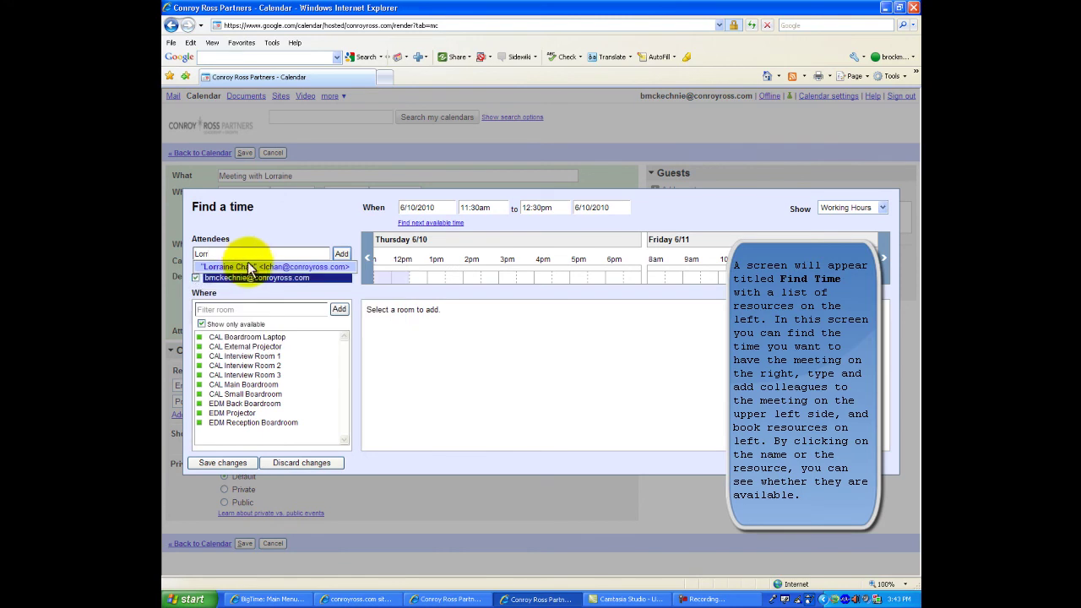
click(283, 266)
click(339, 254)
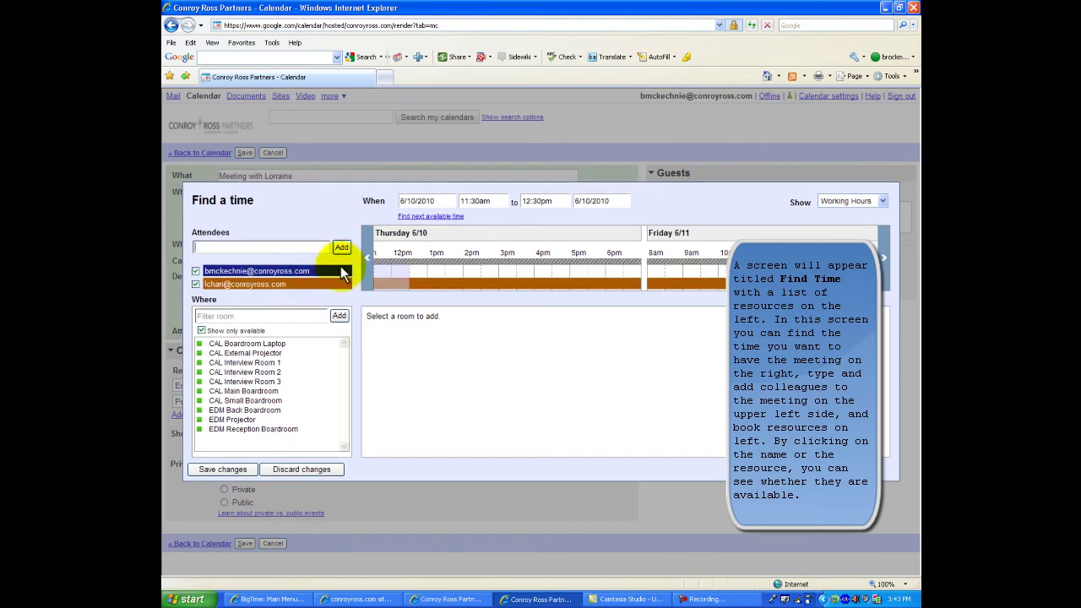
- Compare room availability, book CAL Small Boardroom, and apply the choices to the event
click(229, 400)
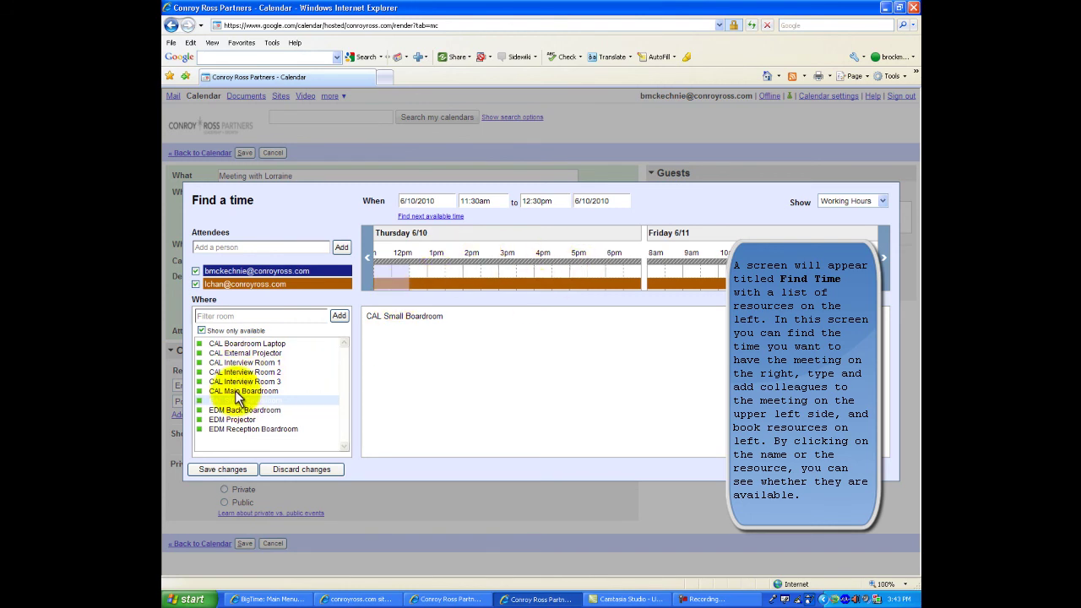
click(270, 391)
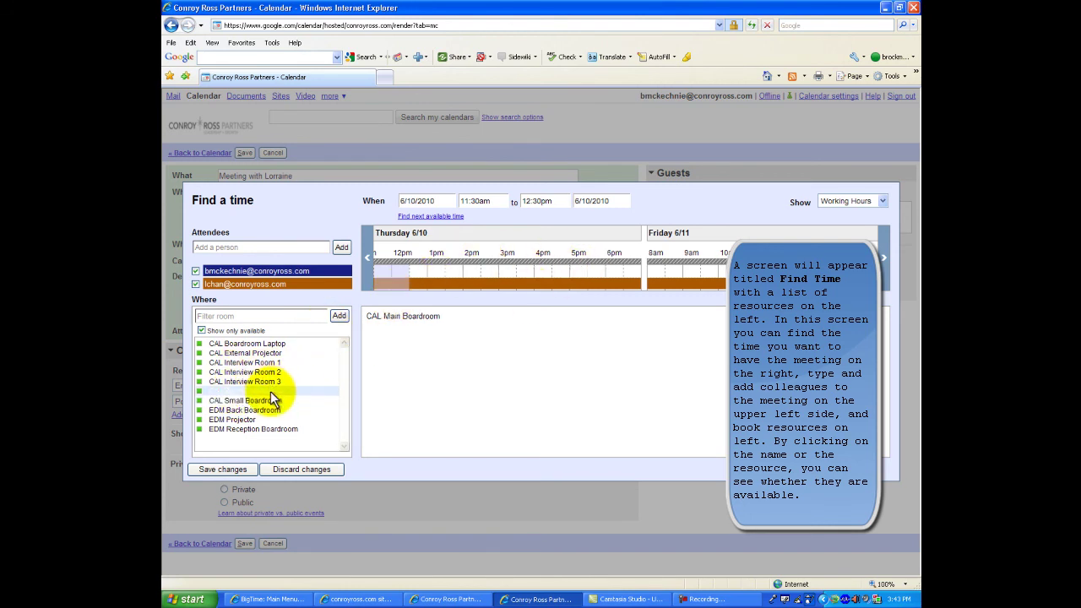
click(271, 382)
click(262, 400)
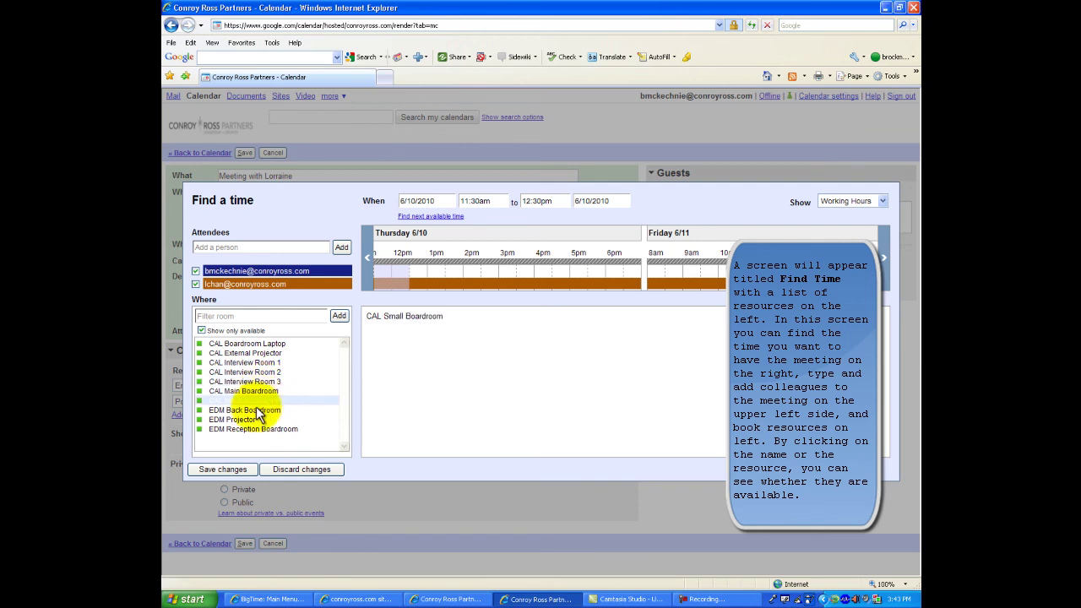
click(338, 319)
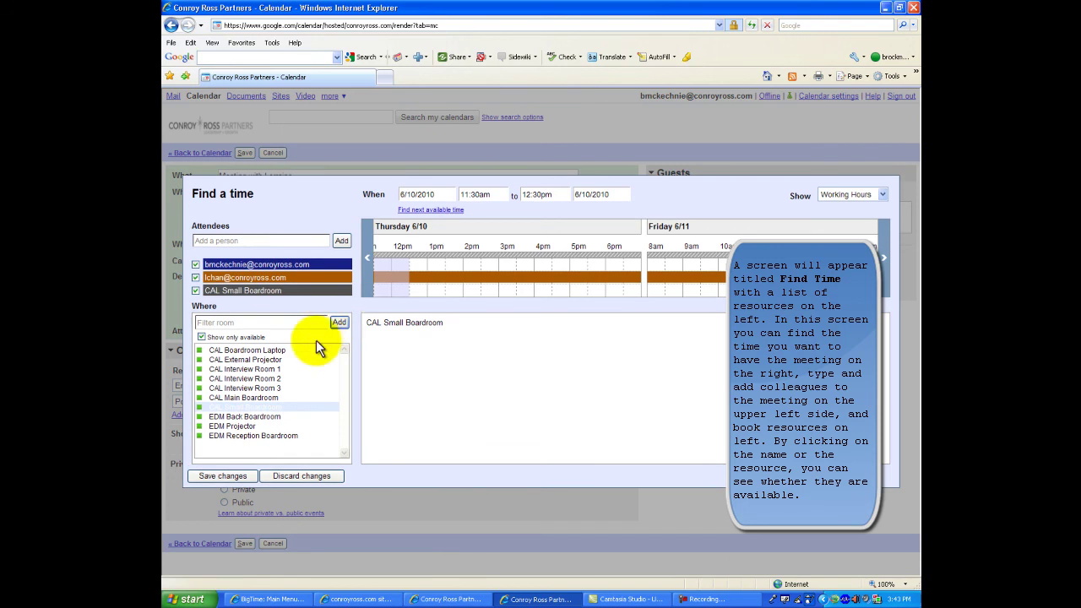
click(223, 477)
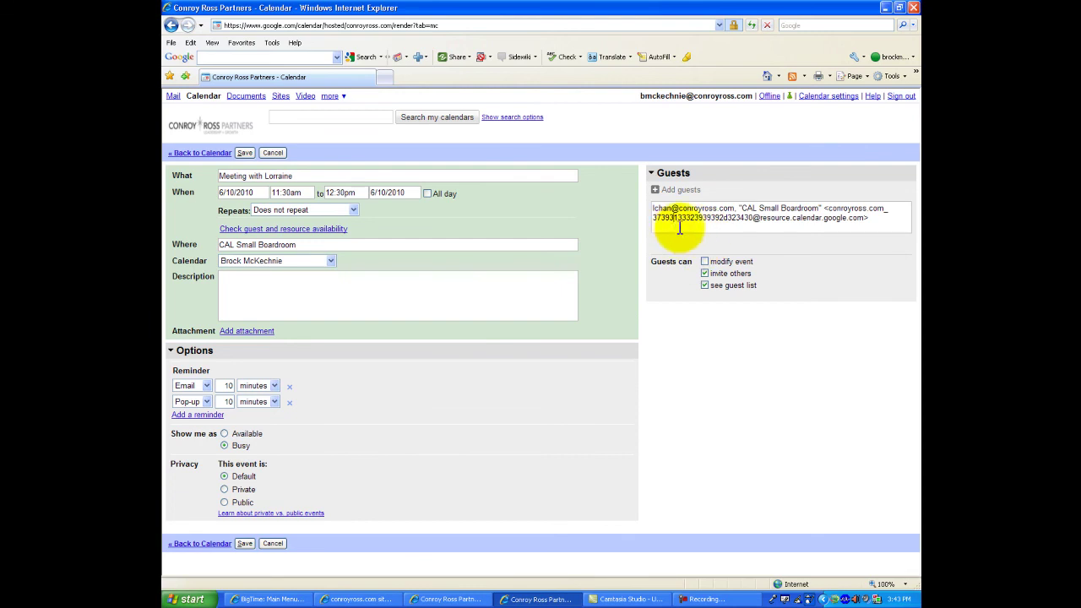
- Clear the Guests box and replace it with a different colleague from autocomplete
click(874, 220)
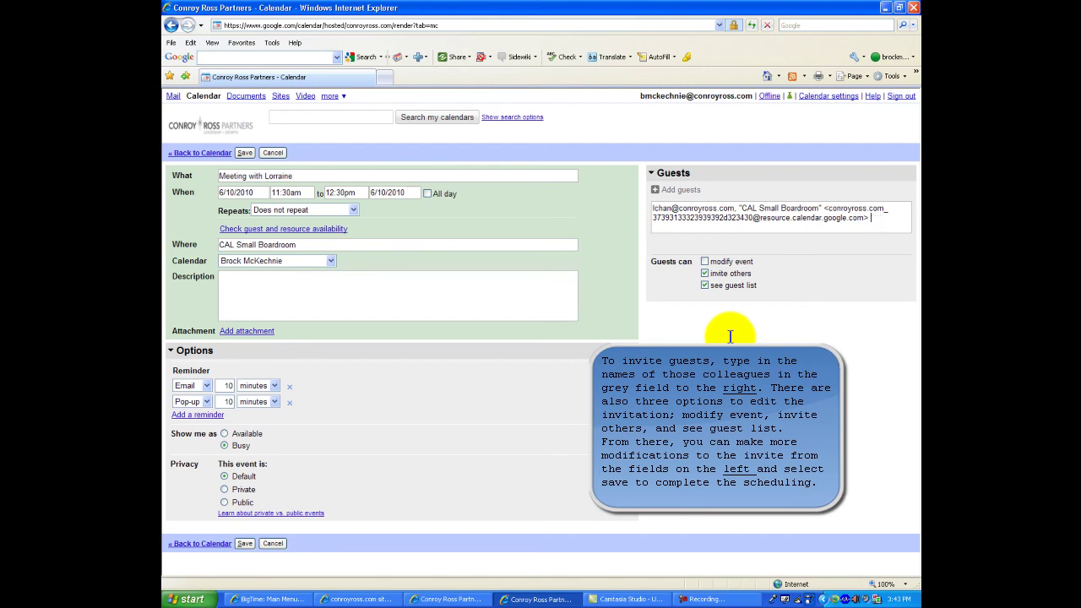
key(BackSpace)
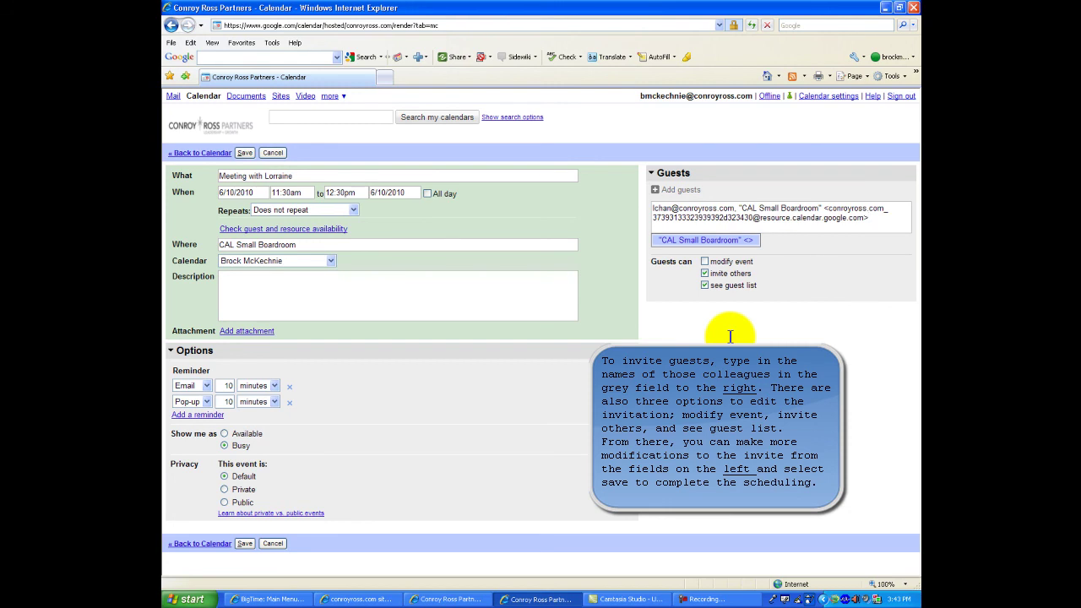
text(r)
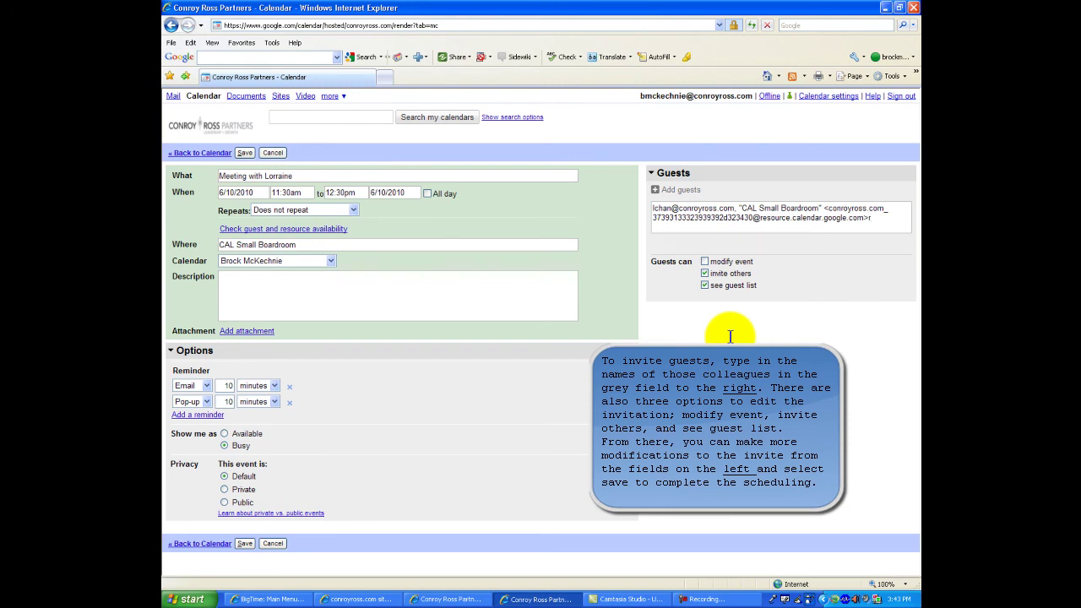
key(BackSpace)
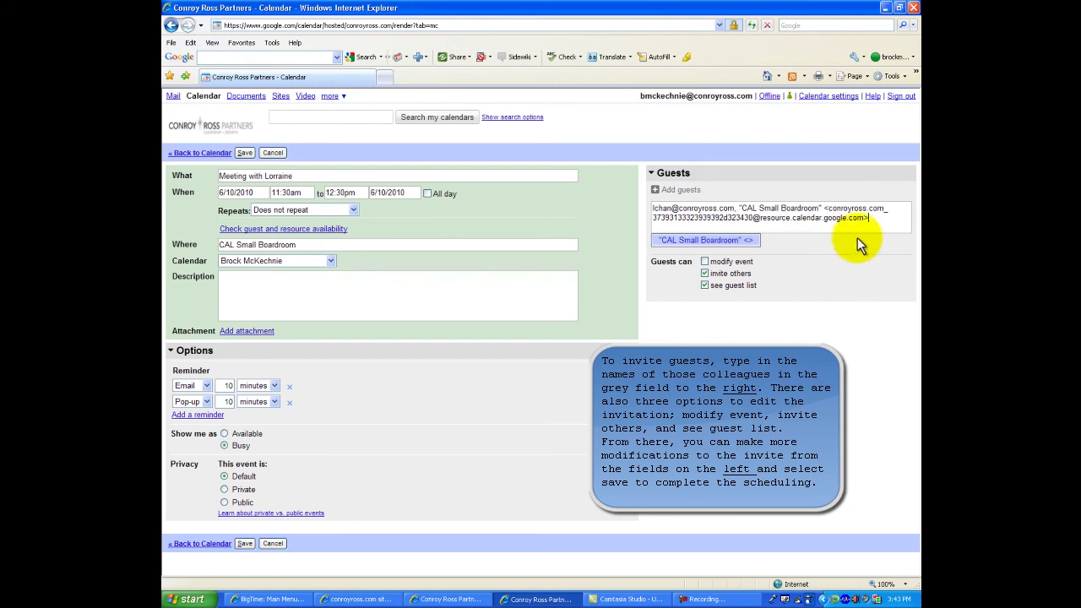
drag(874, 217, 654, 195)
key(BackSpace)
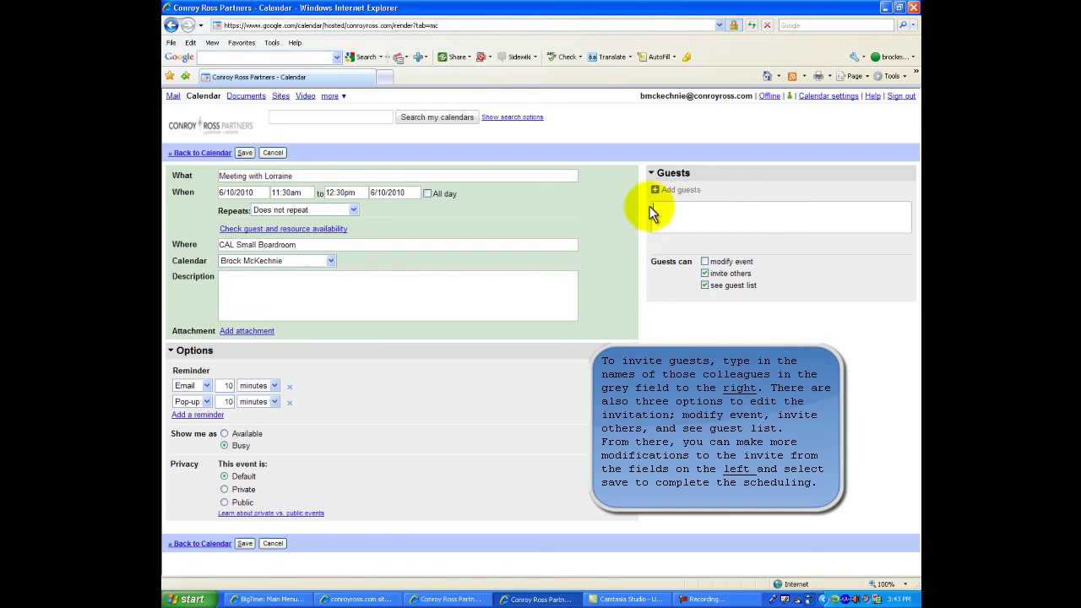
text(Ruth)
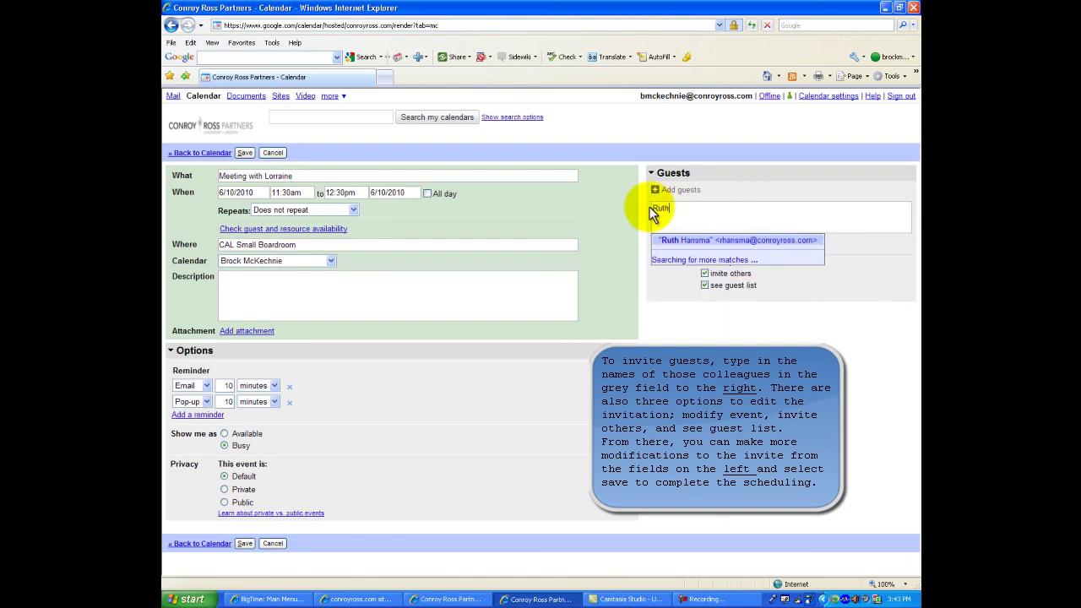
click(689, 243)
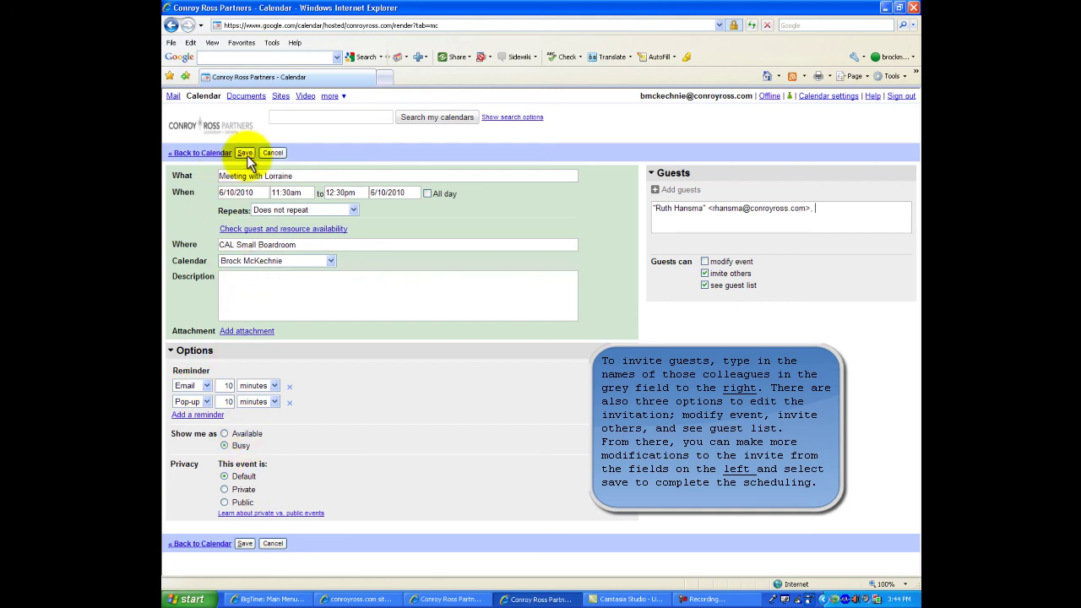
- Leave the meeting editor and discard the unsaved Thursday meeting
click(201, 153)
click(489, 352)
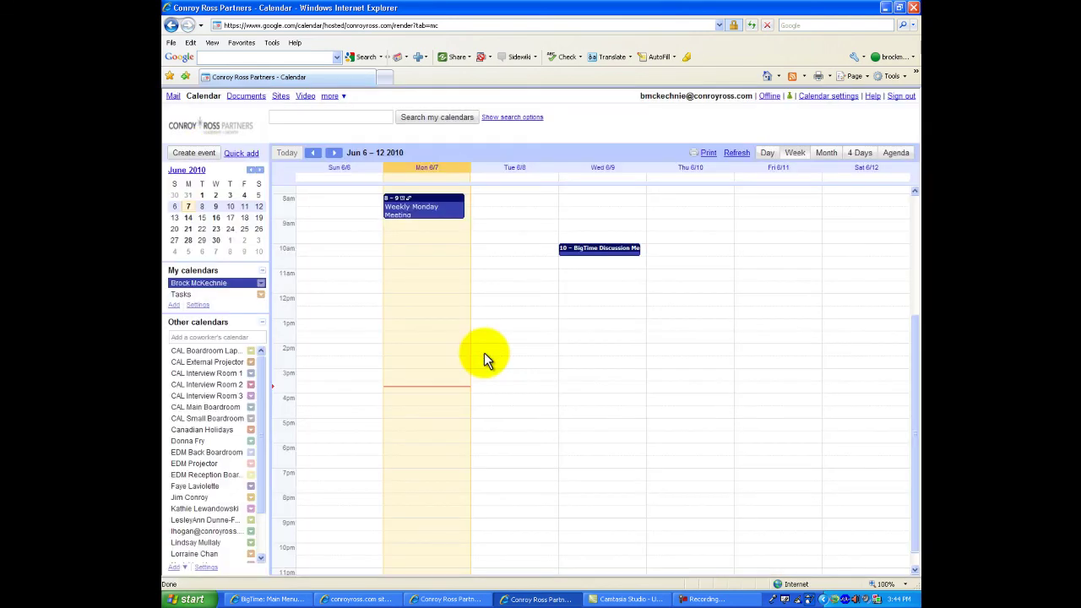